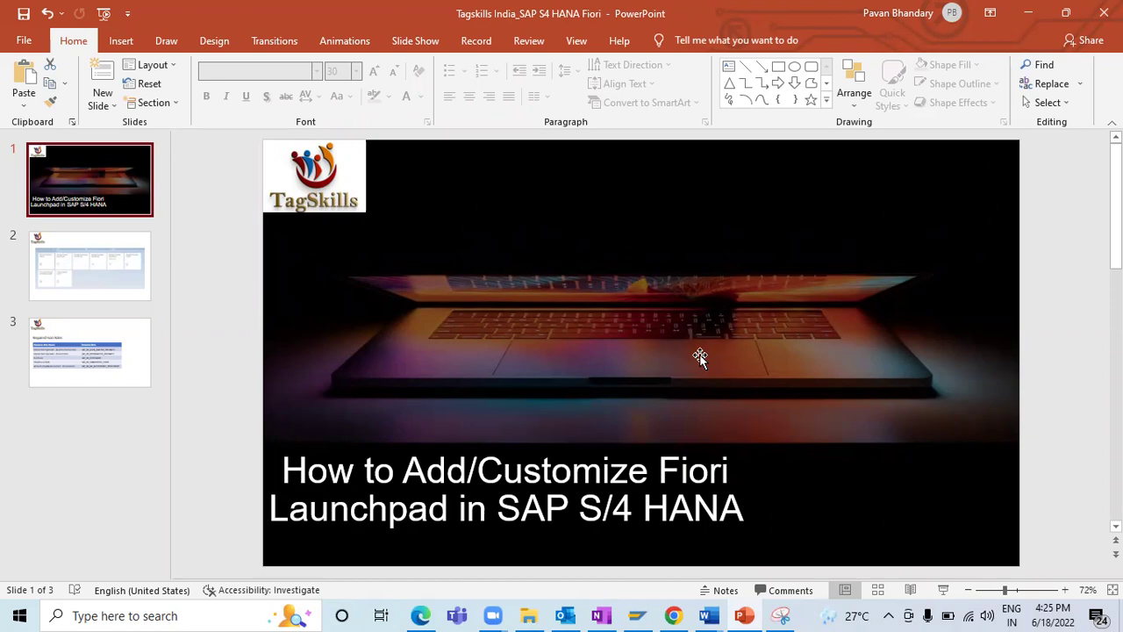
- Switch from the PowerPoint title slide to the SAP Fiori launchpad in Chrome
{"action": "left_click", "coordinate": [673, 615]}
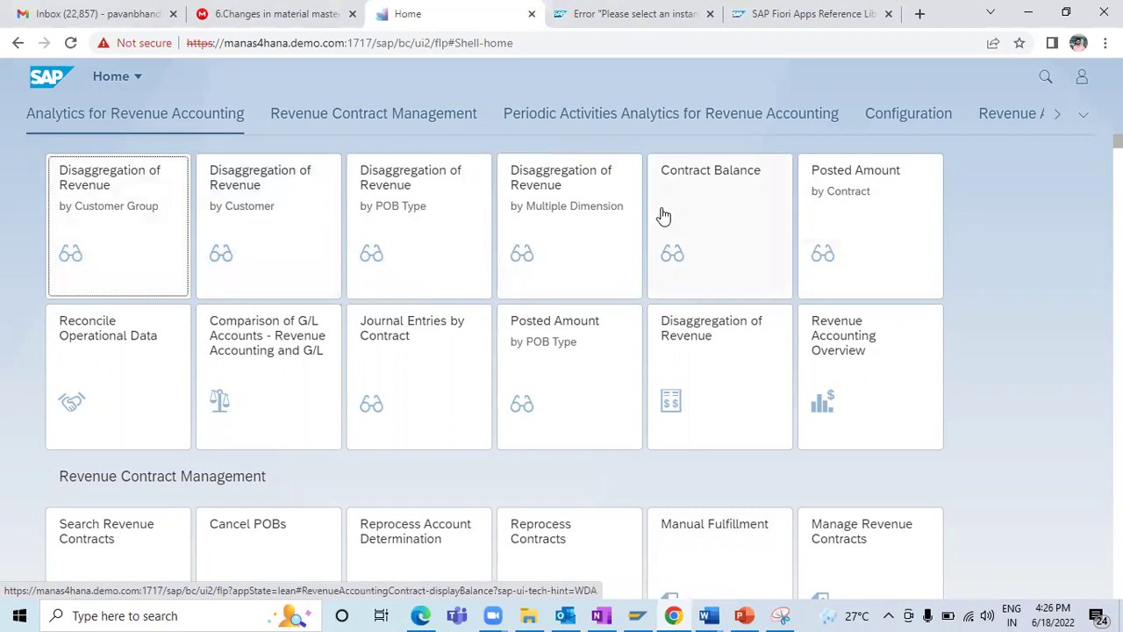
- Scan the revenue accounting tiles, then show PowerPoint slide 2 with the target P2P group layout
{"action": "scroll", "coordinate": [772, 399], "scroll_direction": "down", "scroll_amount": 3}
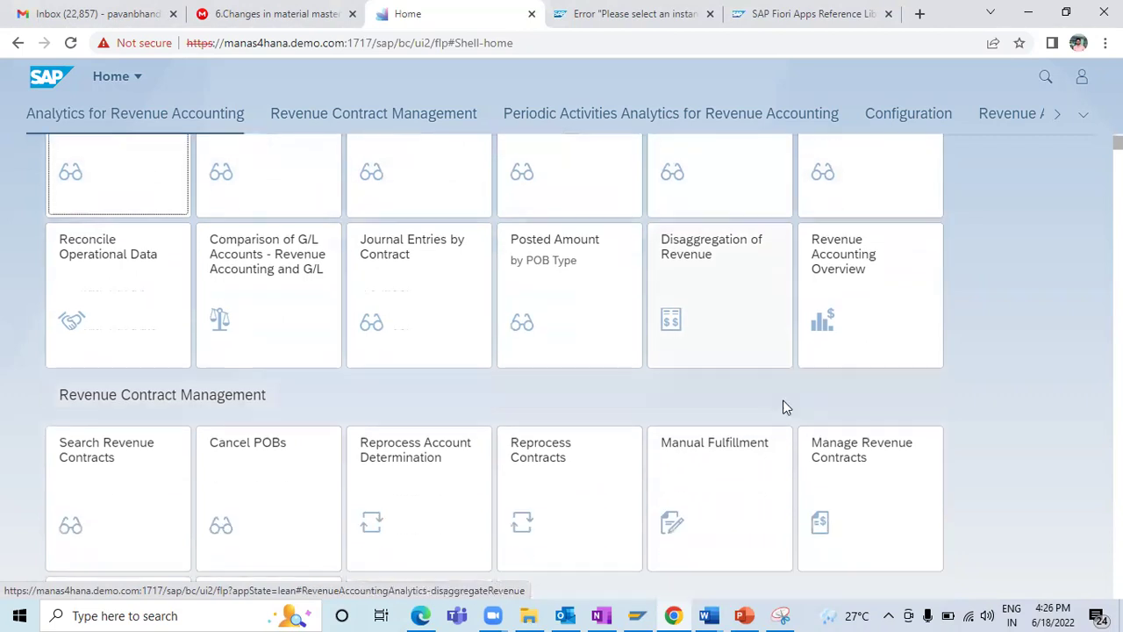
{"action": "scroll", "coordinate": [772, 499], "scroll_direction": "up", "scroll_amount": 1}
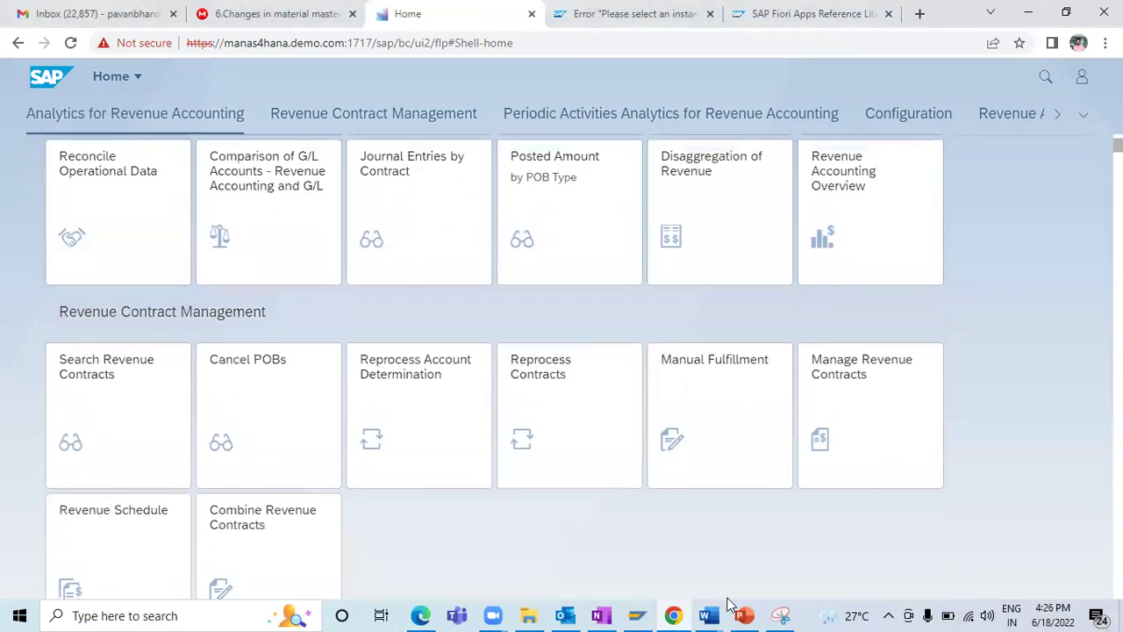
{"action": "left_click", "coordinate": [778, 615]}
{"action": "left_click", "coordinate": [743, 615]}
{"action": "left_click", "coordinate": [83, 282]}
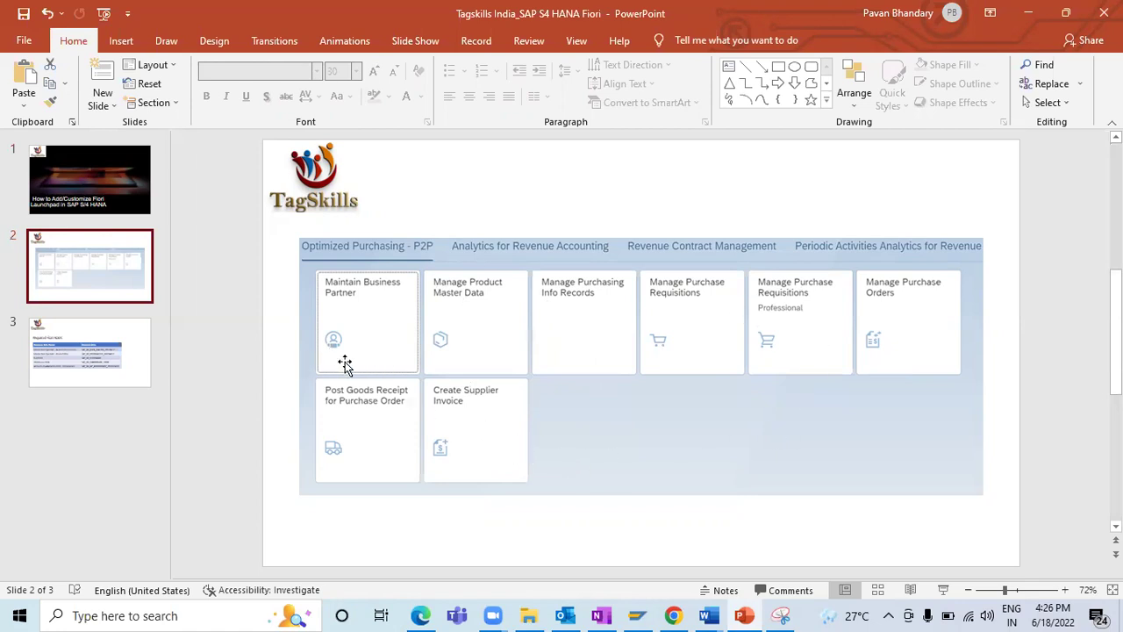
- Show slide 3, the 'Required Fiori Roles' table of business roles and SAP_BR role IDs
{"action": "left_click", "coordinate": [154, 359]}
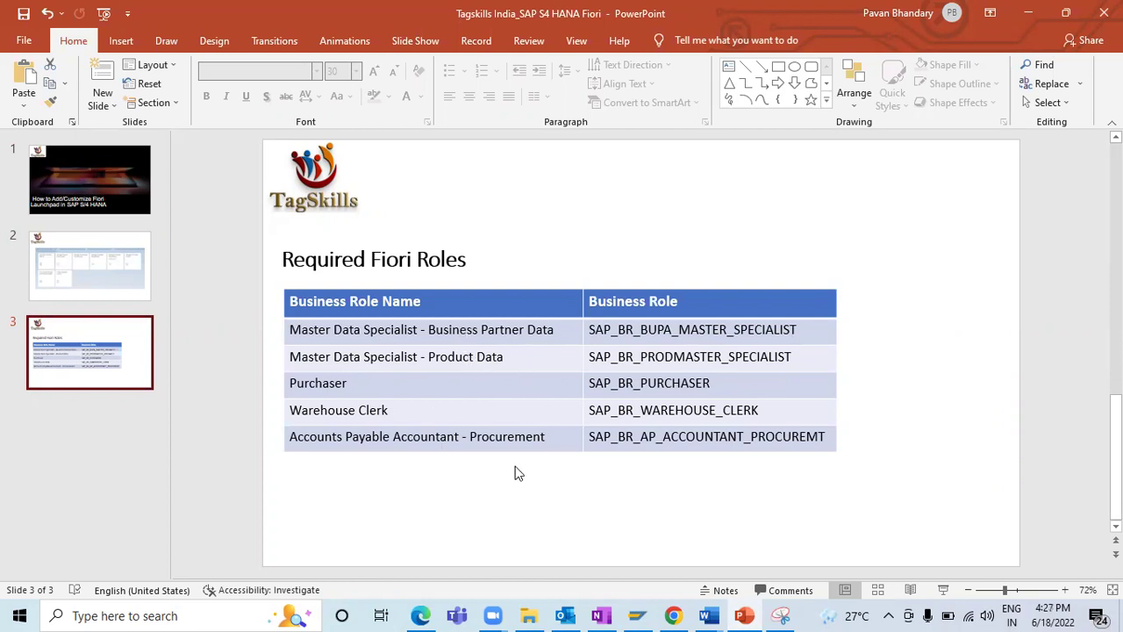
- Return to the Fiori launchpad and choose Edit Home Page from the user menu
{"action": "mouse_move", "coordinate": [673, 611]}
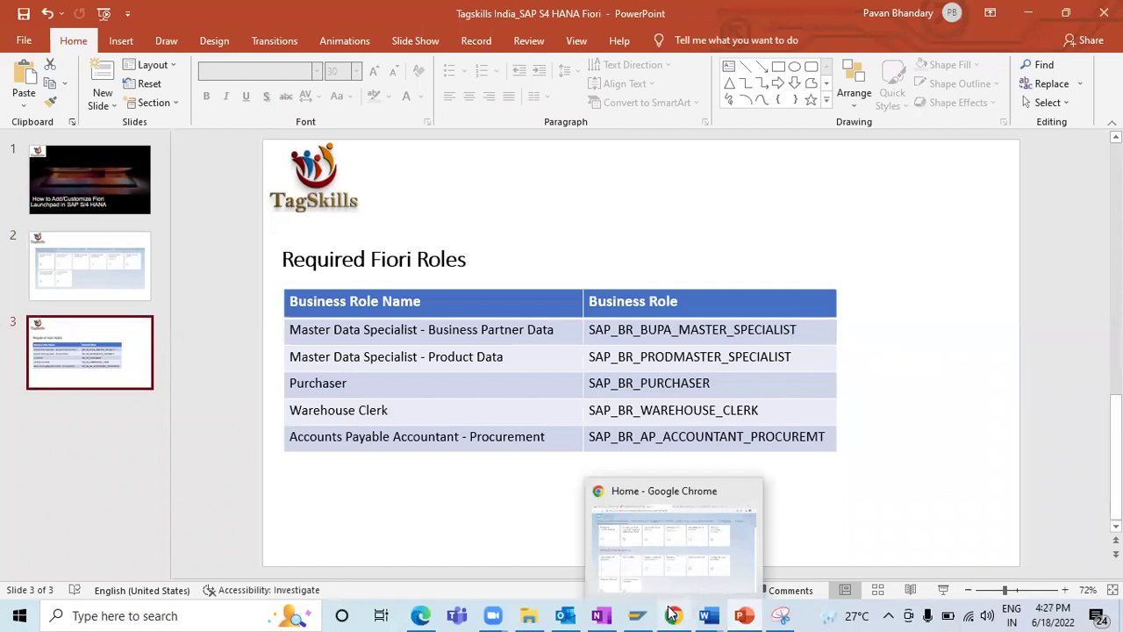
{"action": "left_click", "coordinate": [678, 553]}
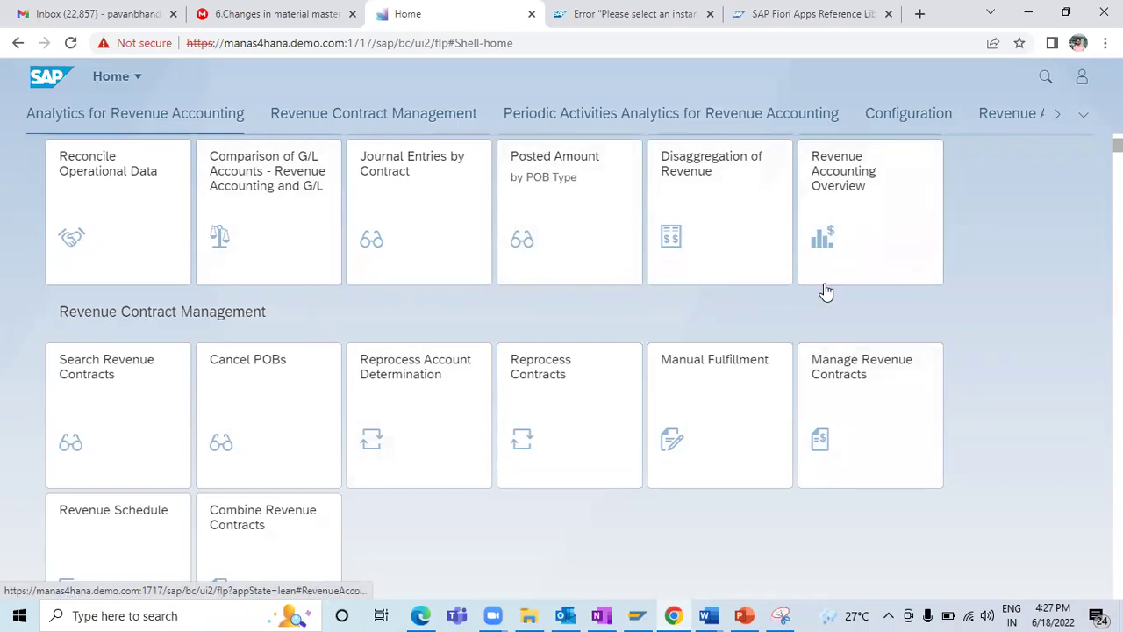
{"action": "left_click", "coordinate": [1082, 77]}
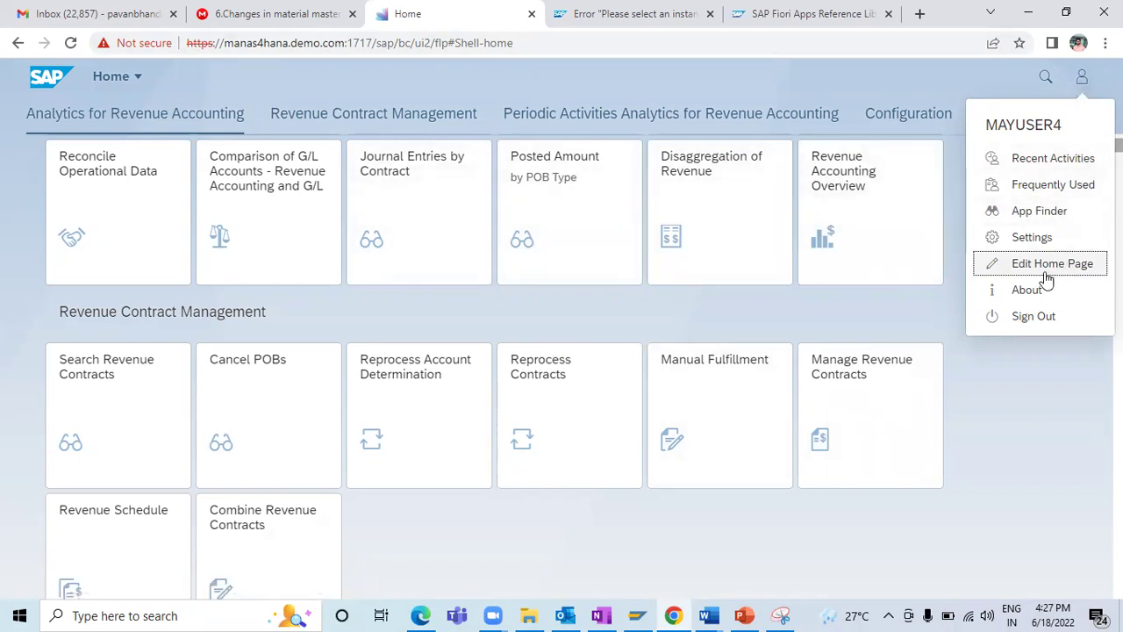
{"action": "scroll", "coordinate": [547, 331], "scroll_direction": "up", "scroll_amount": 2}
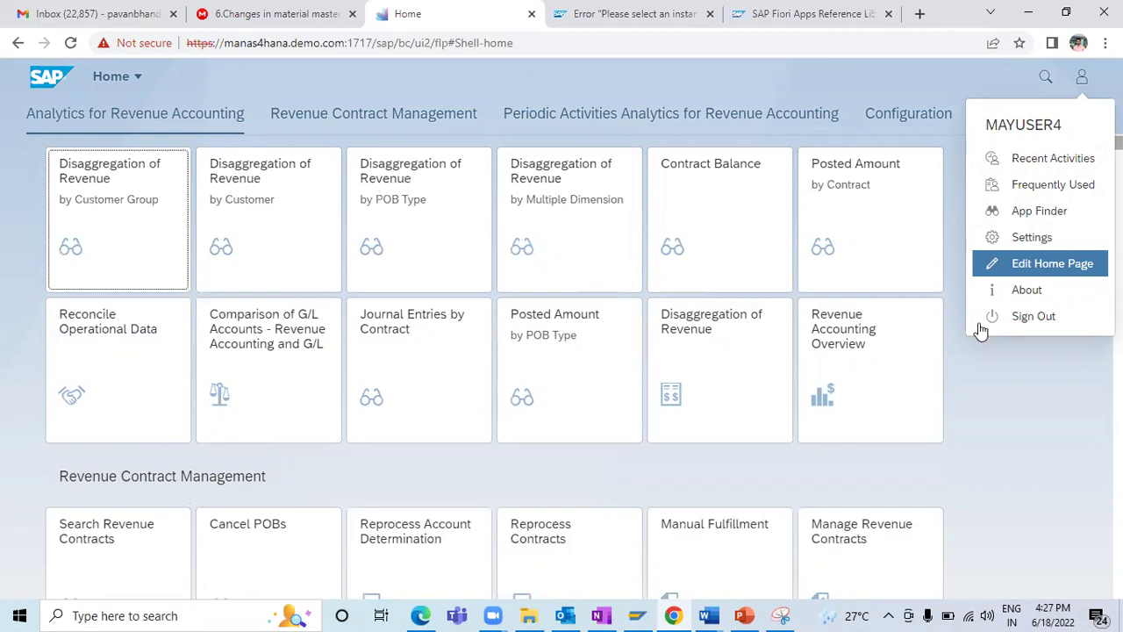
{"action": "left_click", "coordinate": [1012, 267]}
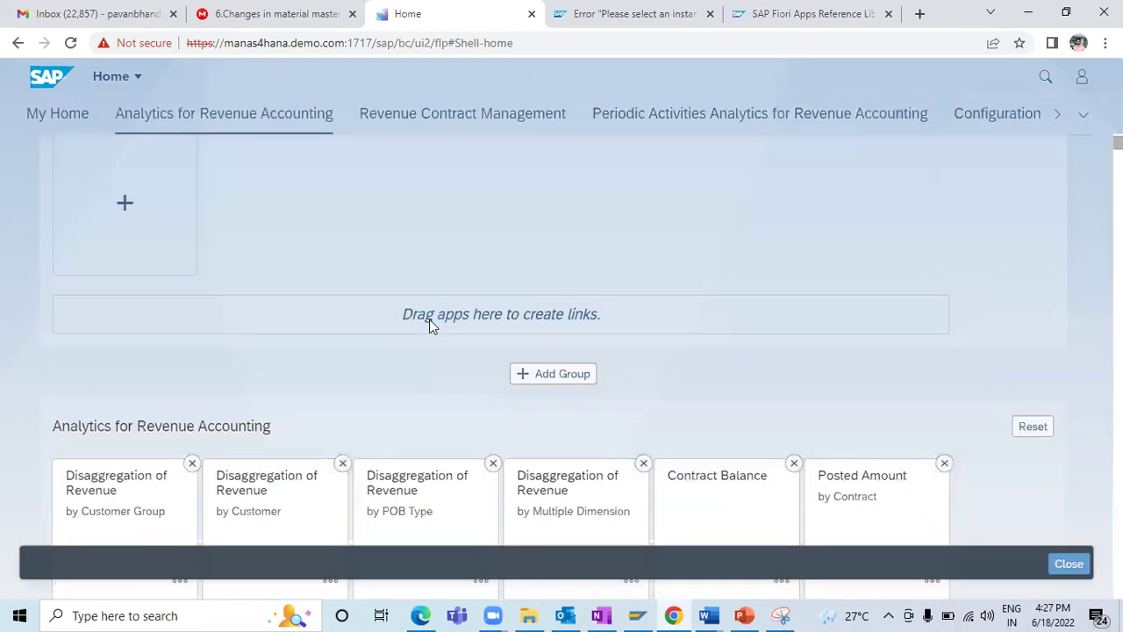
- Add a group named 'Optimized Purchasing - P2P' and open App Finder from its + tile
{"action": "scroll", "coordinate": [429, 322], "scroll_direction": "up", "scroll_amount": 1}
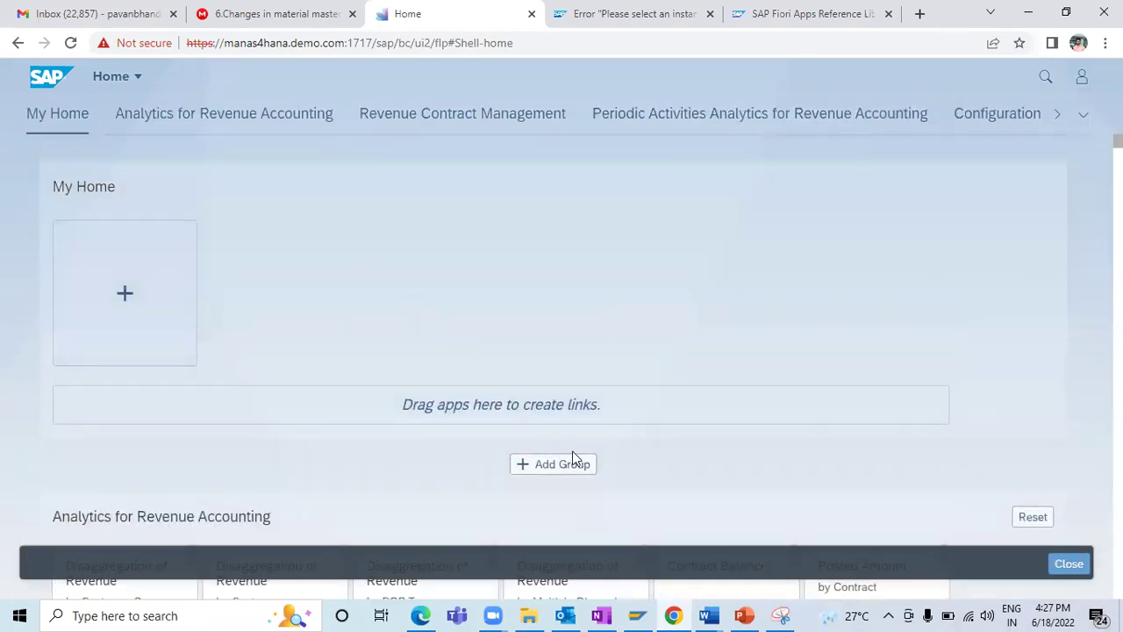
{"action": "scroll", "coordinate": [597, 447], "scroll_direction": "down", "scroll_amount": 1}
{"action": "left_click", "coordinate": [548, 391]}
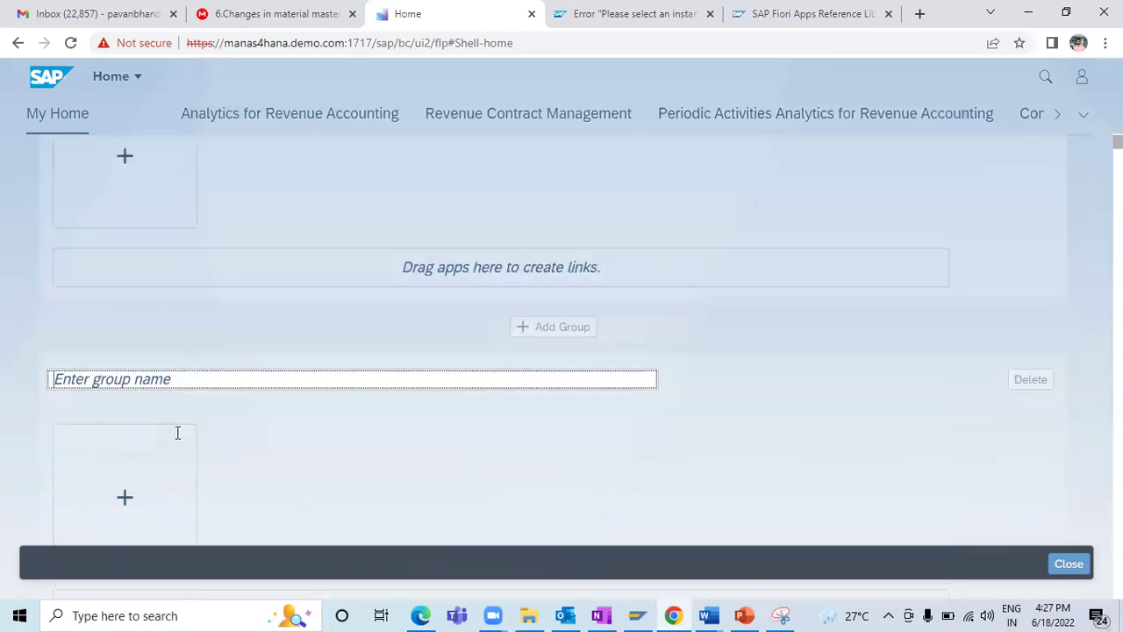
{"action": "type", "text": "Op"}
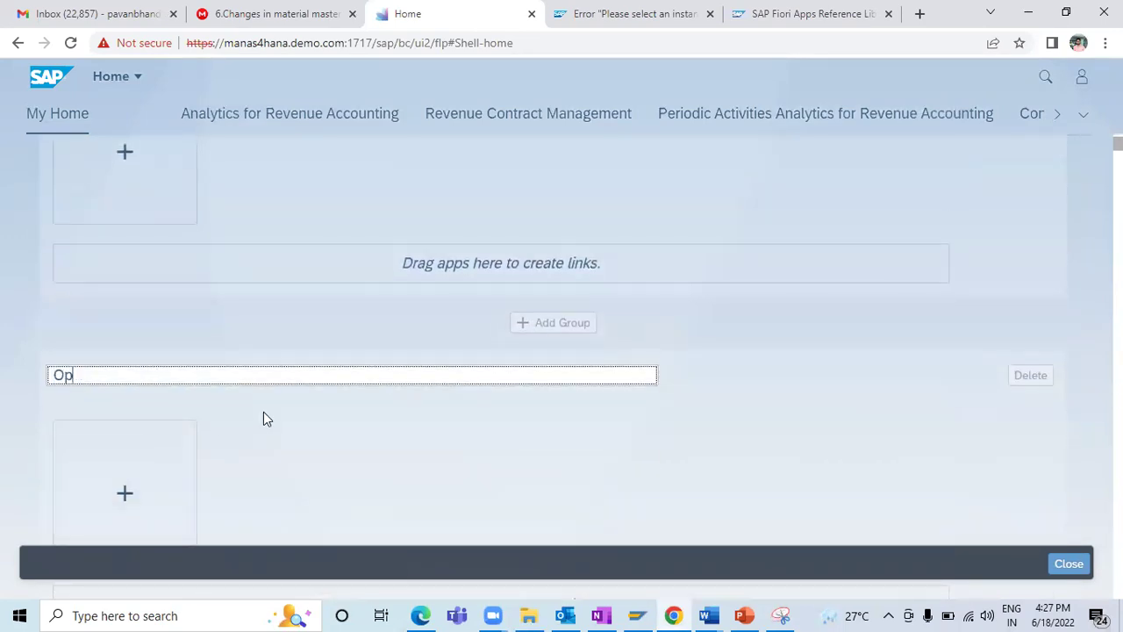
{"action": "type", "text": "timized Purchasing"}
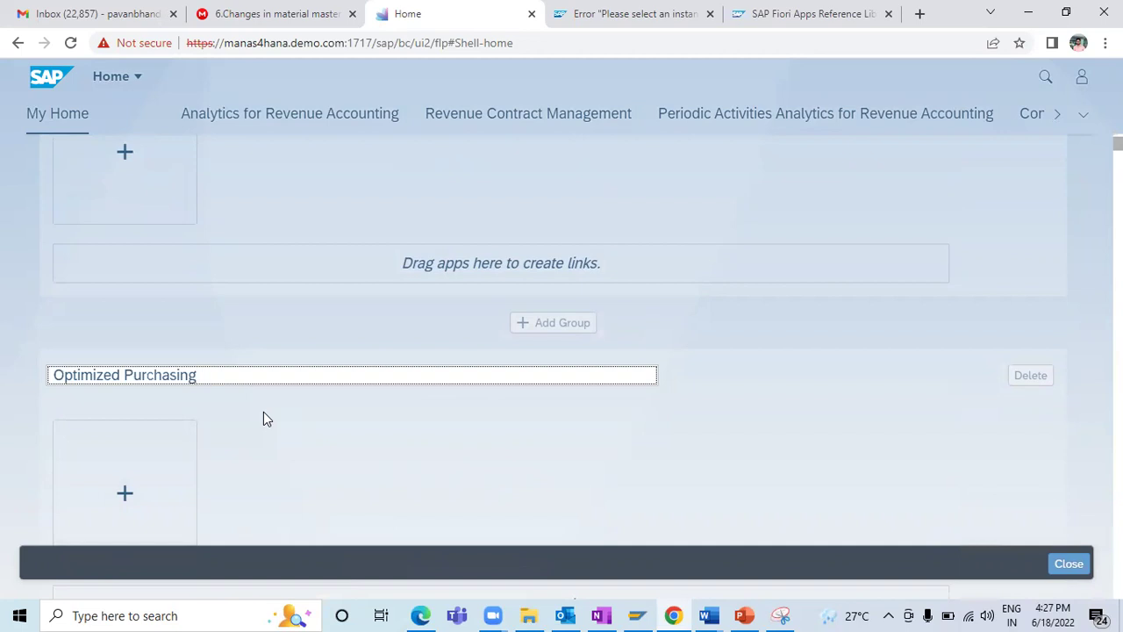
{"action": "type", "text": " - P2P"}
{"action": "scroll", "coordinate": [413, 456], "scroll_direction": "down", "scroll_amount": 2}
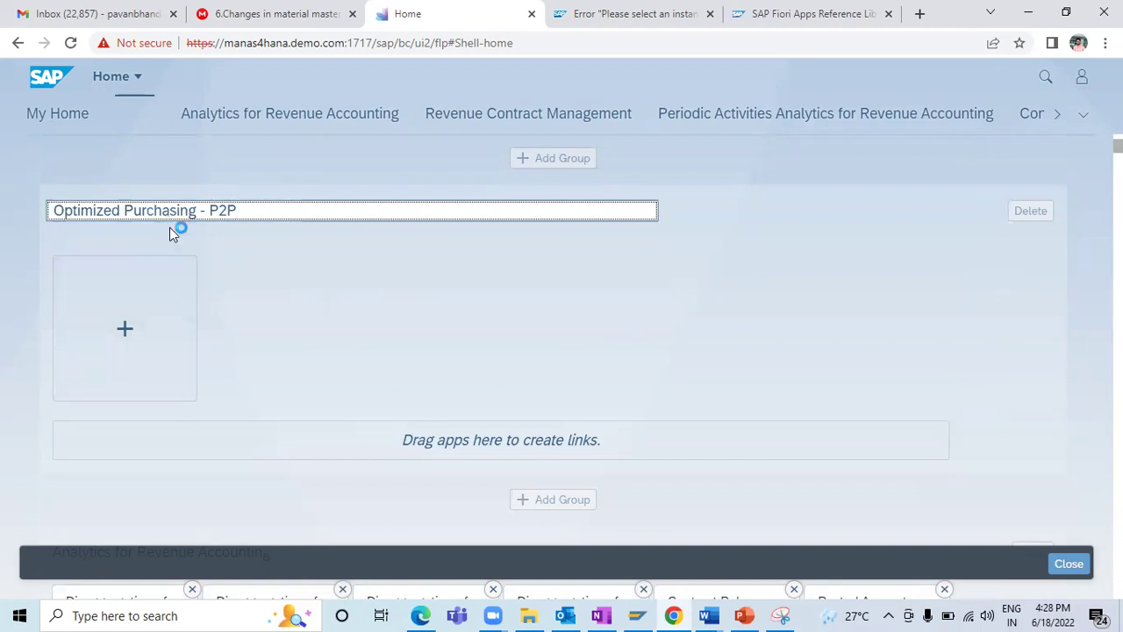
{"action": "left_click", "coordinate": [132, 334]}
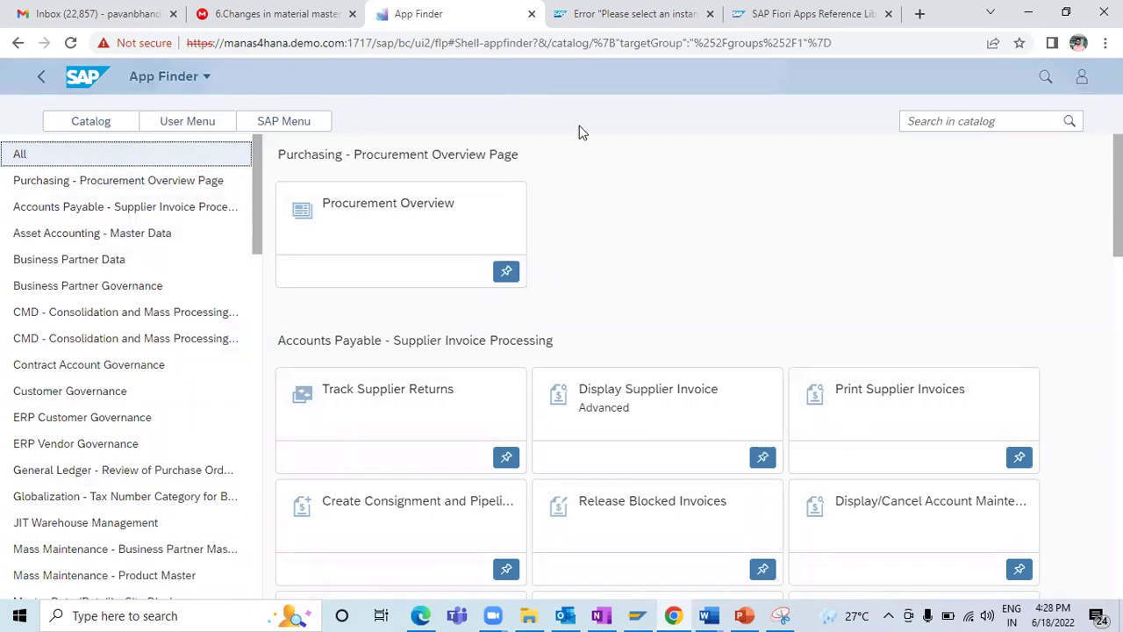
- Search the App Finder catalog for 'BP'
{"action": "left_click", "coordinate": [1083, 79]}
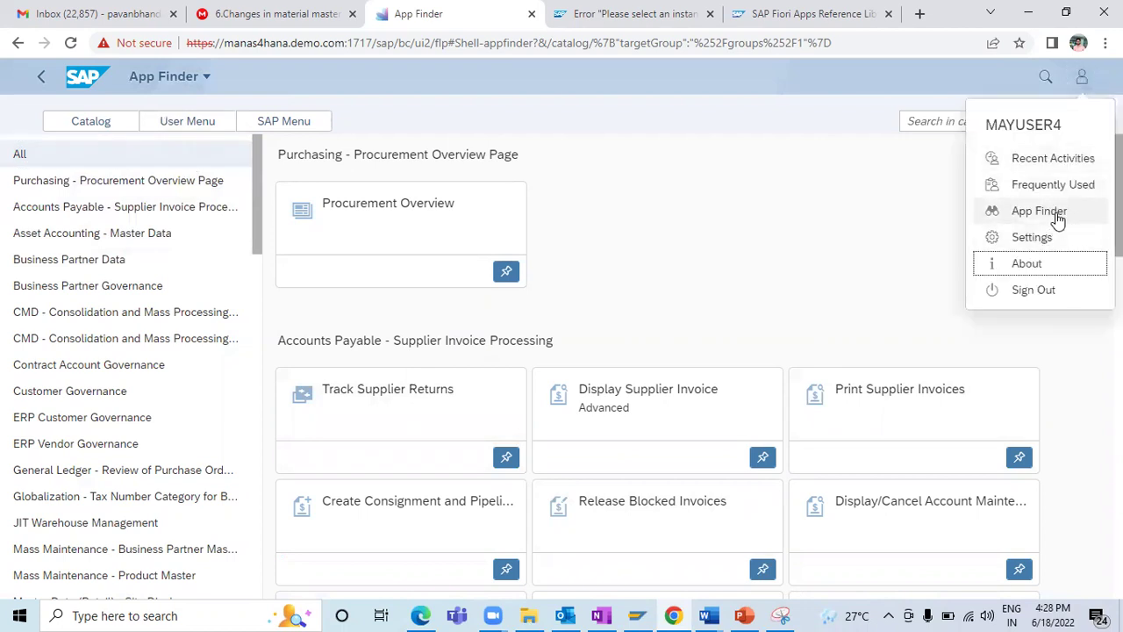
{"action": "left_click", "coordinate": [747, 207]}
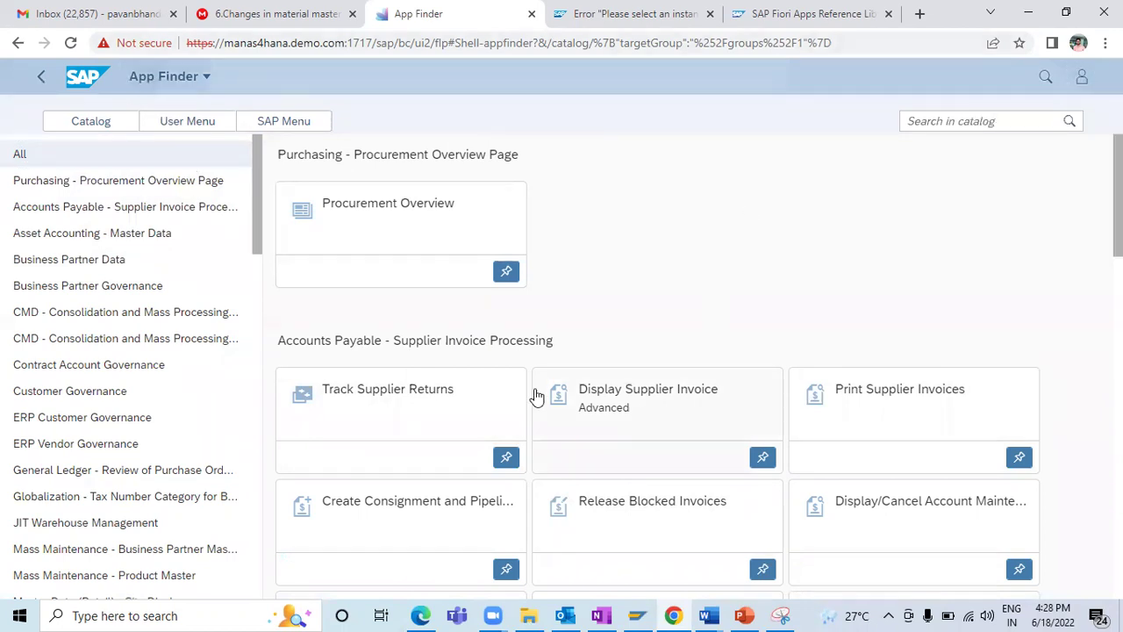
{"action": "left_click", "coordinate": [970, 121]}
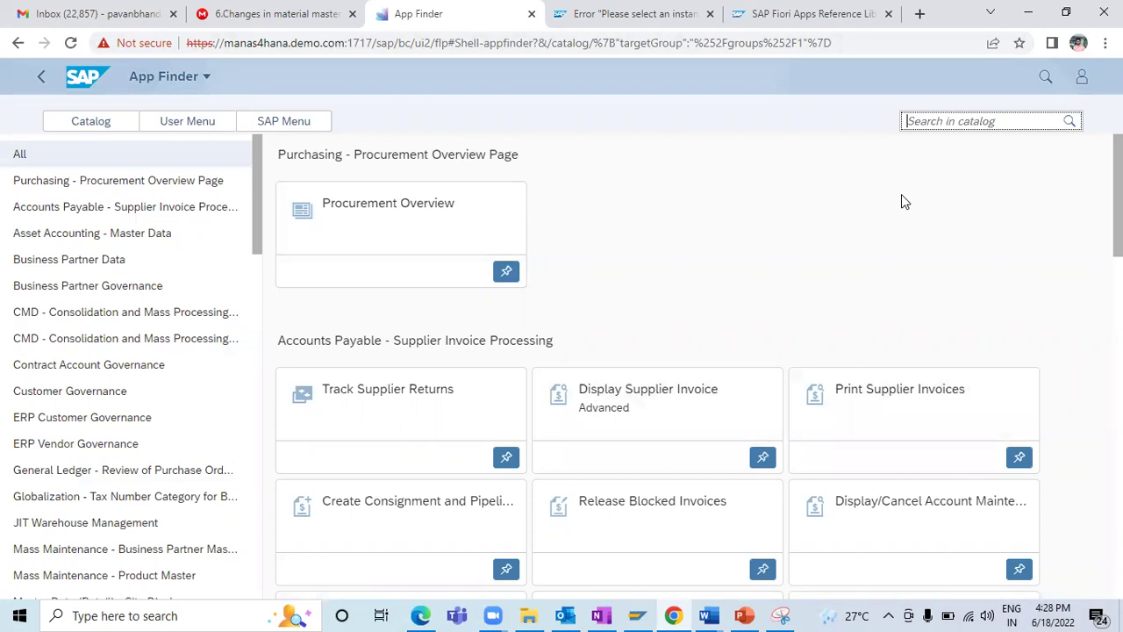
{"action": "type", "text": "Ma"}
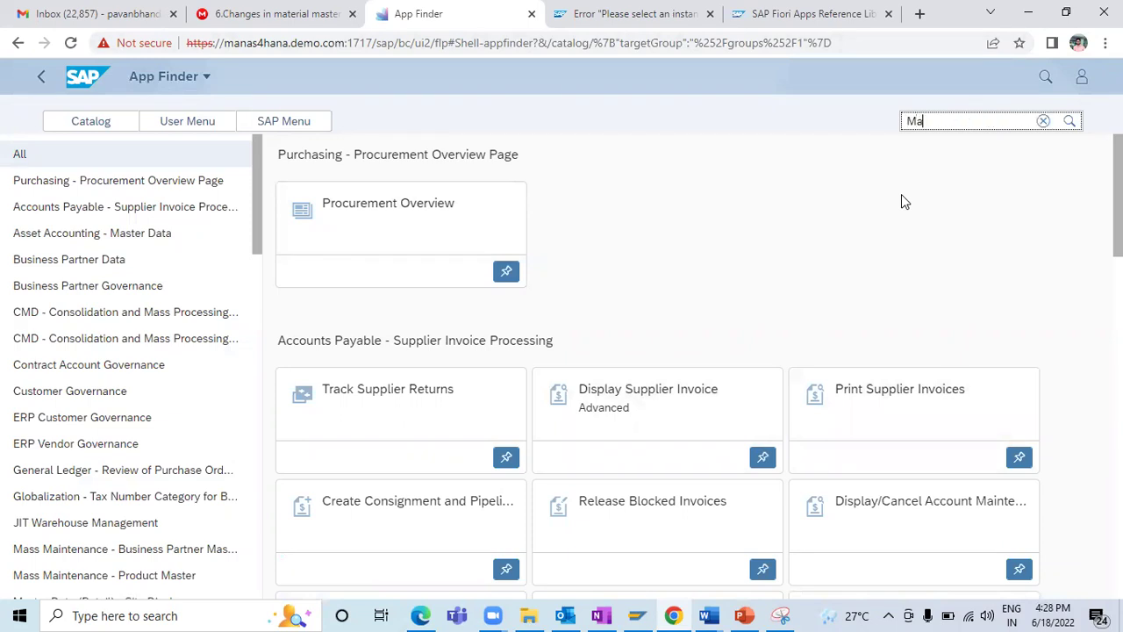
{"action": "type", "text": "inten"}
{"action": "key", "text": "BackSpace"}
{"action": "key", "text": "BackSpace"}
{"action": "key", "text": "BackSpace"}
{"action": "key", "text": "BackSpace"}
{"action": "key", "text": "BackSpace"}
{"action": "key", "text": "BackSpace"}
{"action": "key", "text": "BackSpace"}
{"action": "type", "text": "BP"}
{"action": "key", "text": "Return"}
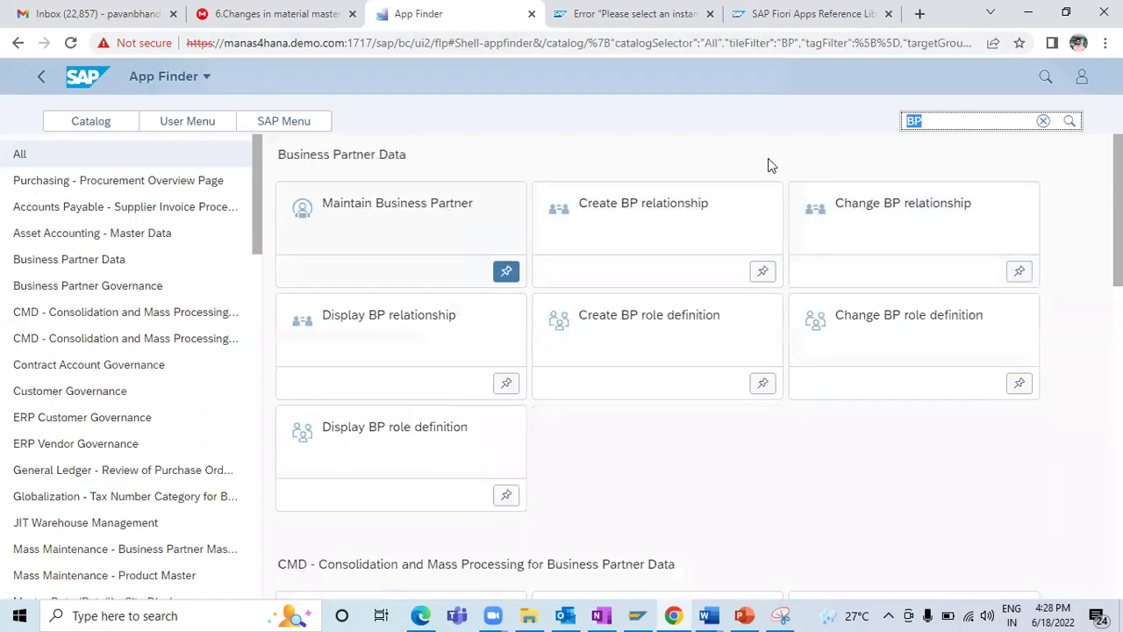
- Pin Maintain Business Partner to the Optimized Purchasing - P2P group
{"action": "left_click", "coordinate": [509, 278]}
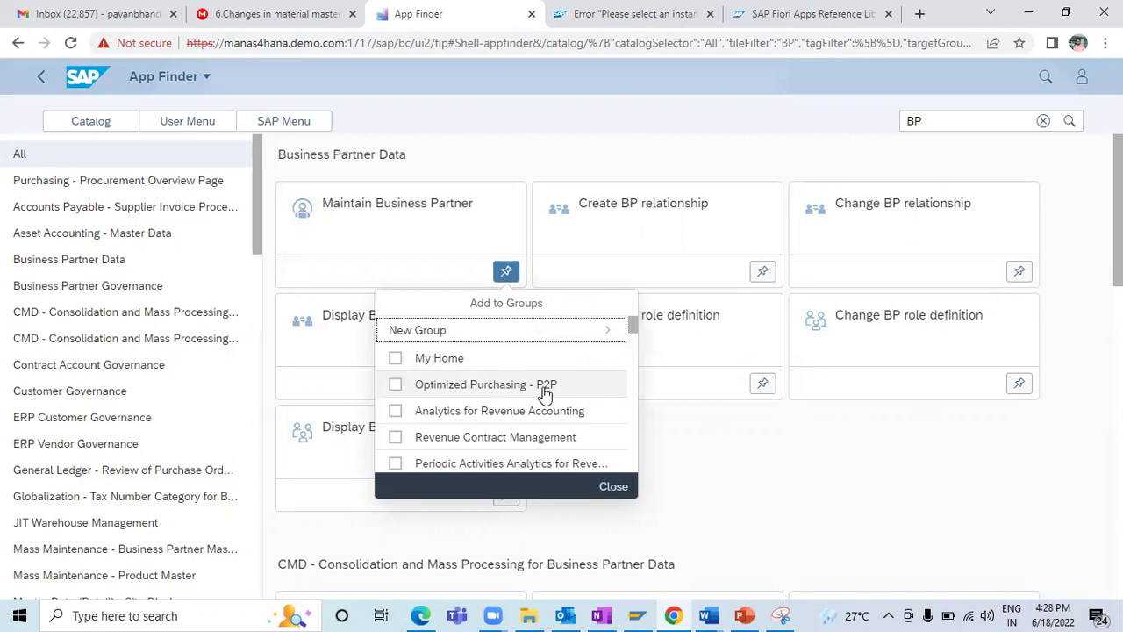
{"action": "left_click", "coordinate": [395, 384]}
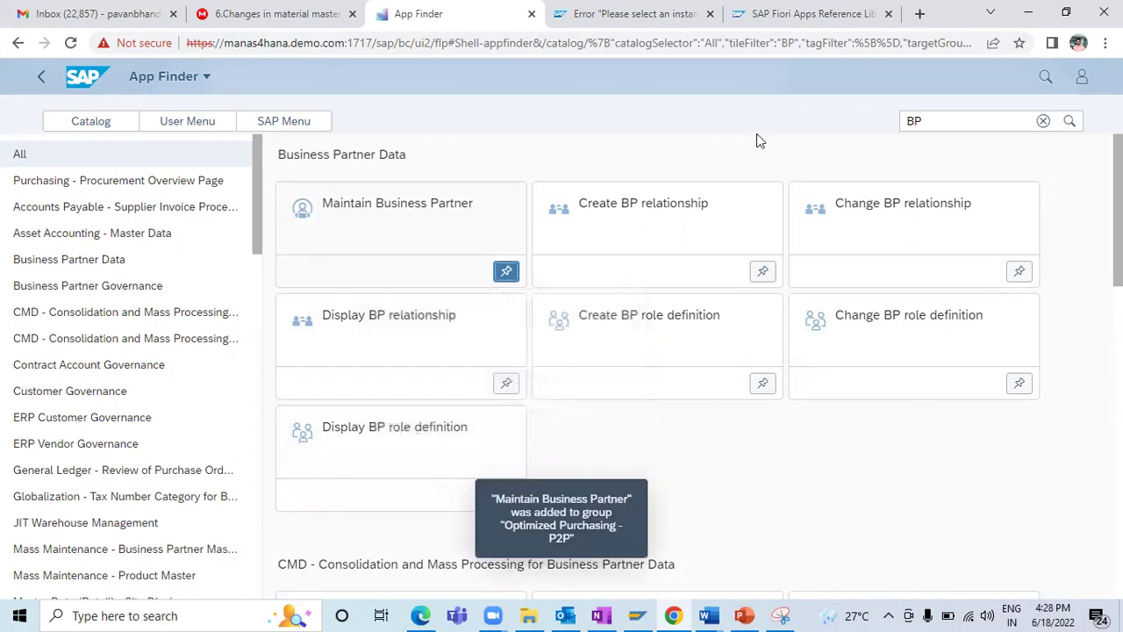
{"action": "left_click", "coordinate": [953, 120]}
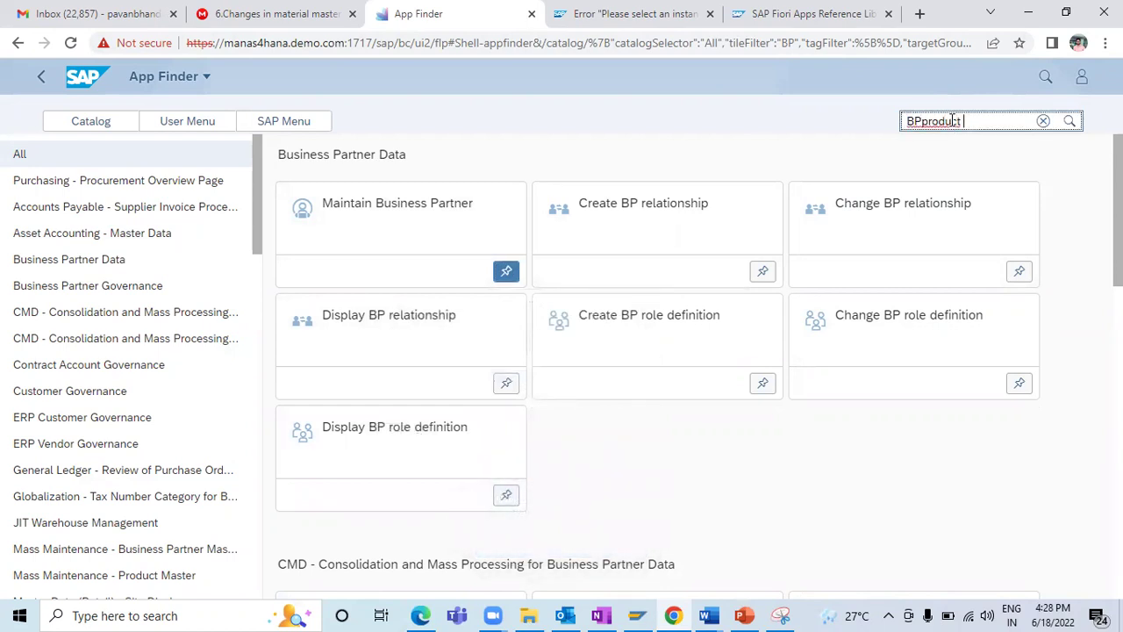
- Search the catalog for 'Product Master', replacing the leftover BP text
{"action": "type", "text": "product Master"}
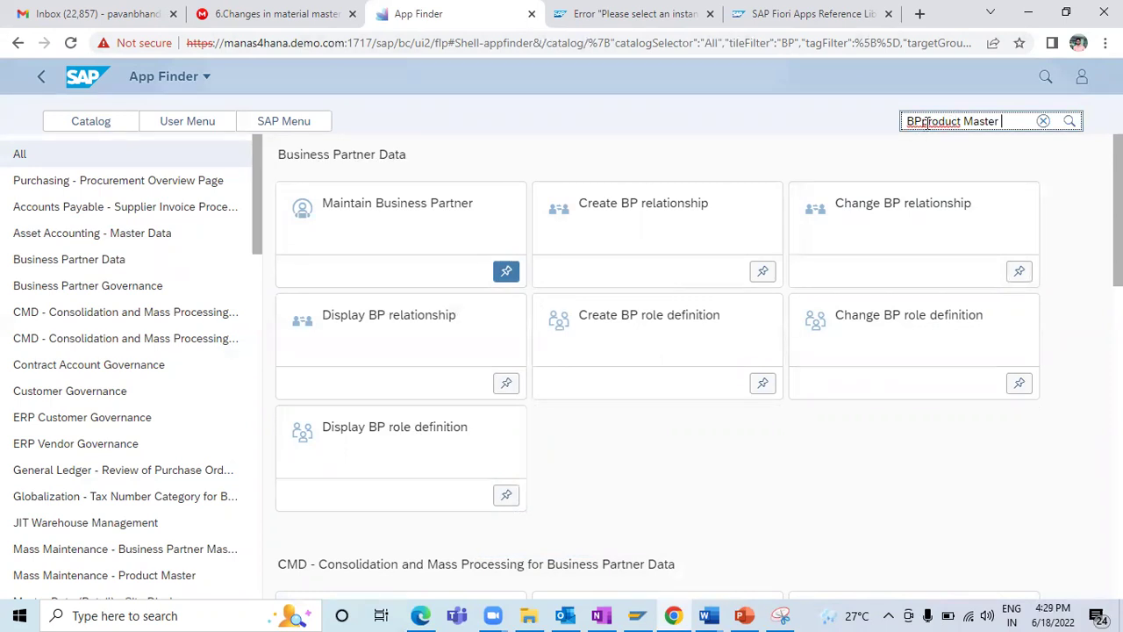
{"action": "key", "text": "Home"}
{"action": "key", "text": "Delete"}
{"action": "key", "text": "Delete"}
{"action": "key", "text": "Delete"}
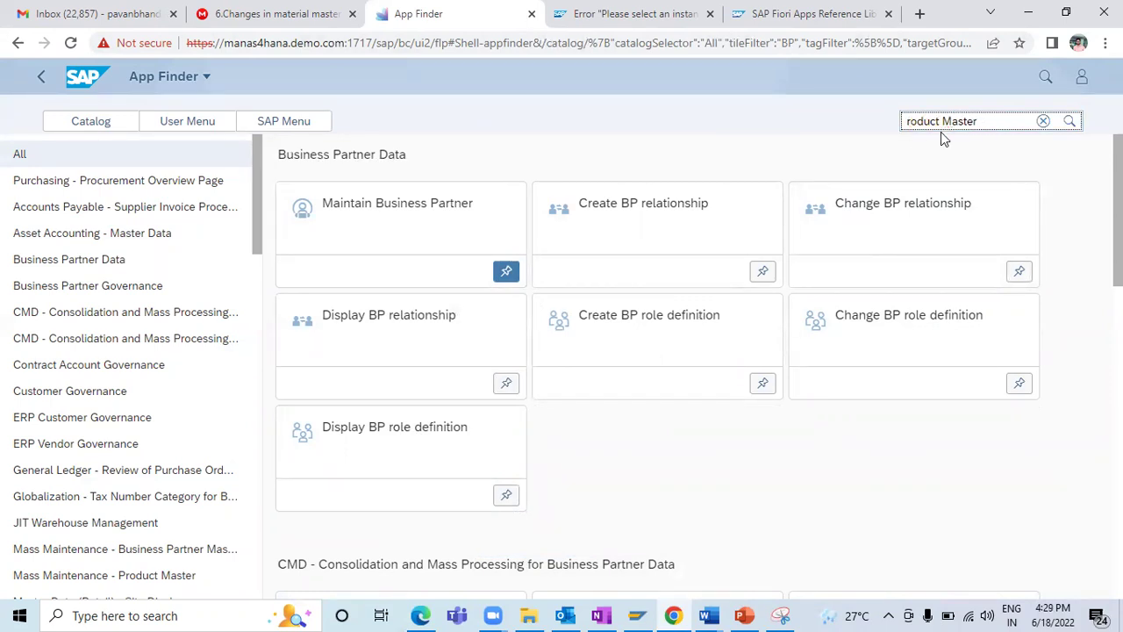
{"action": "type", "text": "P"}
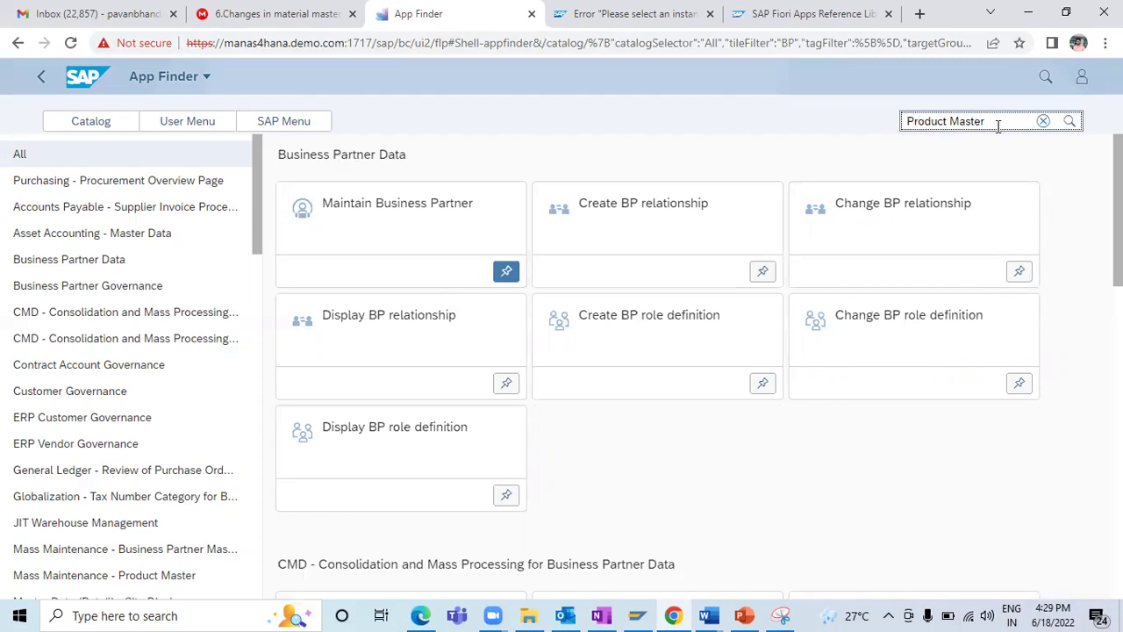
{"action": "key", "text": "Return"}
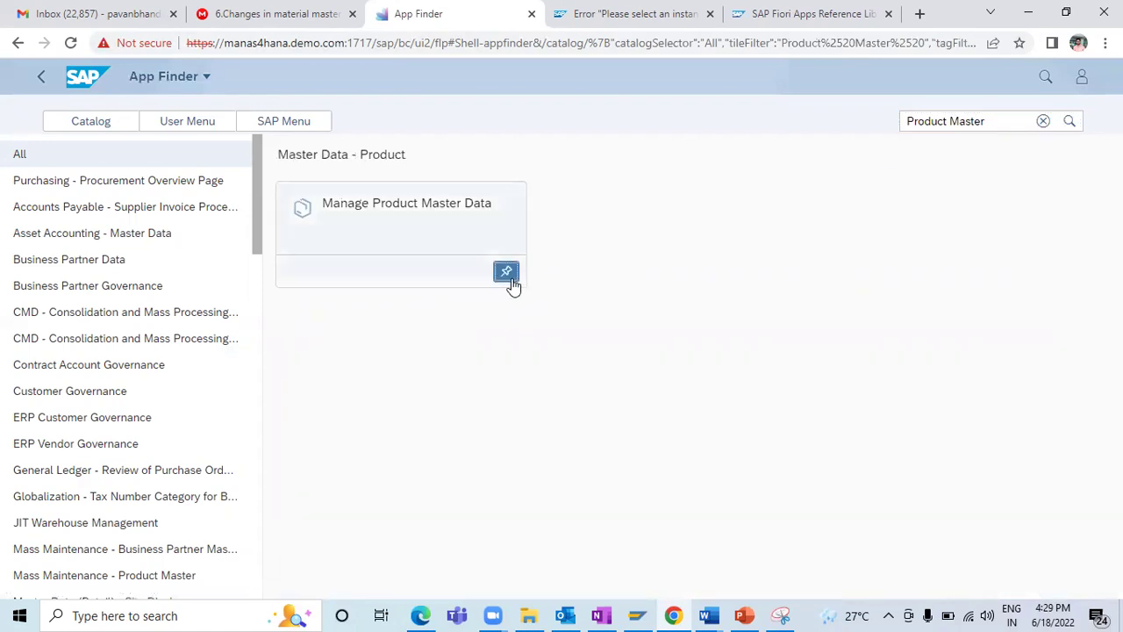
- Pin Manage Product Master Data to the Optimized Purchasing - P2P group
{"action": "left_click", "coordinate": [509, 274]}
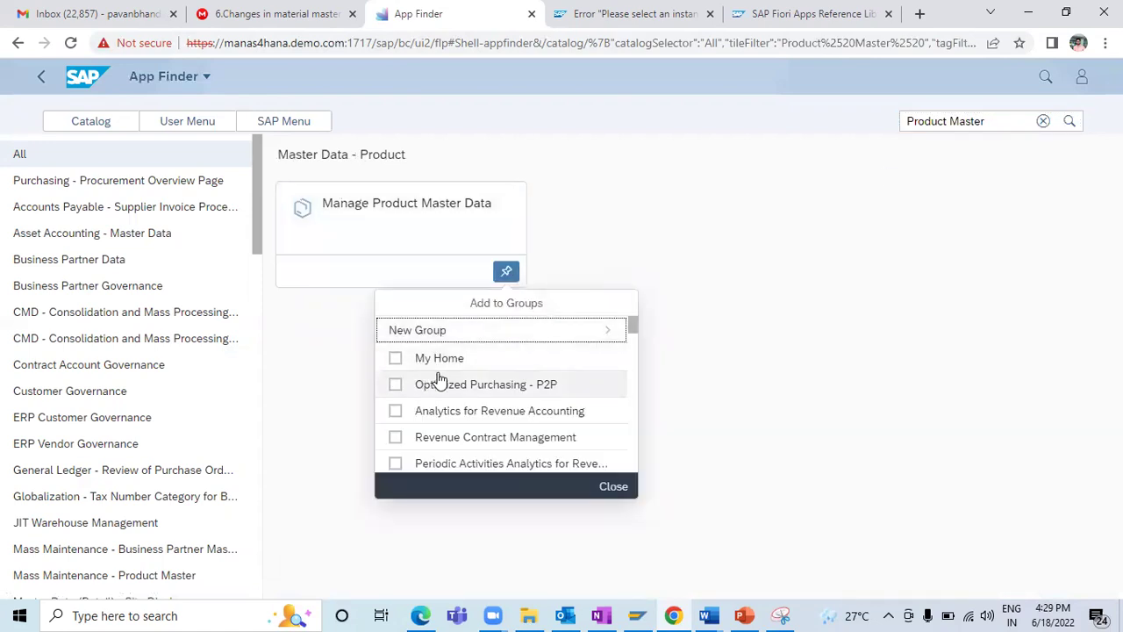
{"action": "left_click", "coordinate": [463, 386]}
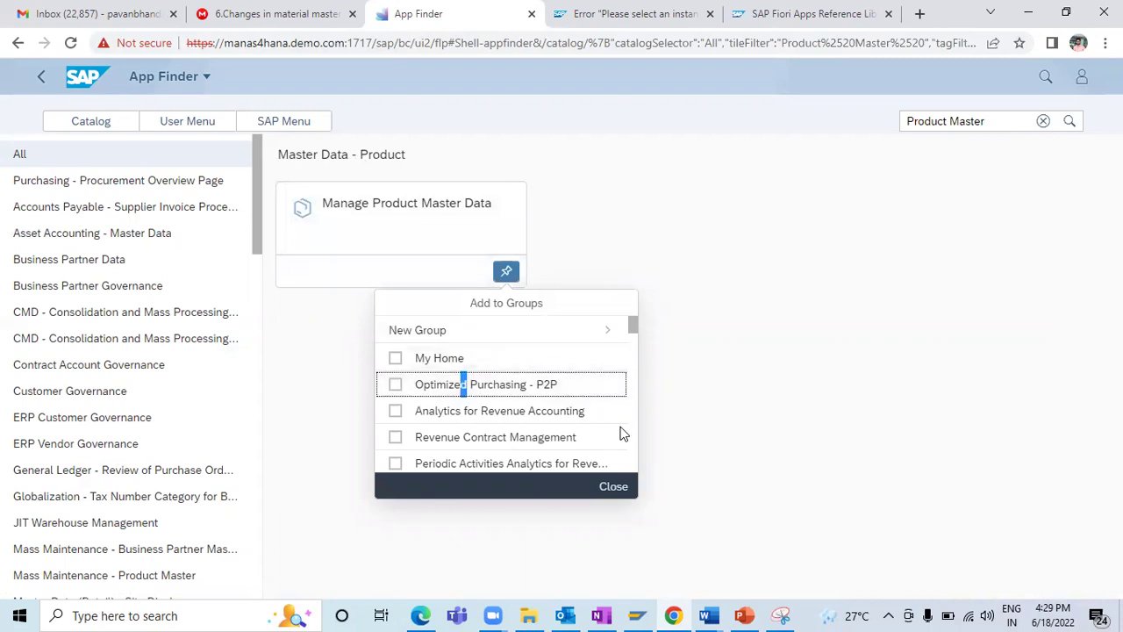
{"action": "left_click", "coordinate": [613, 486]}
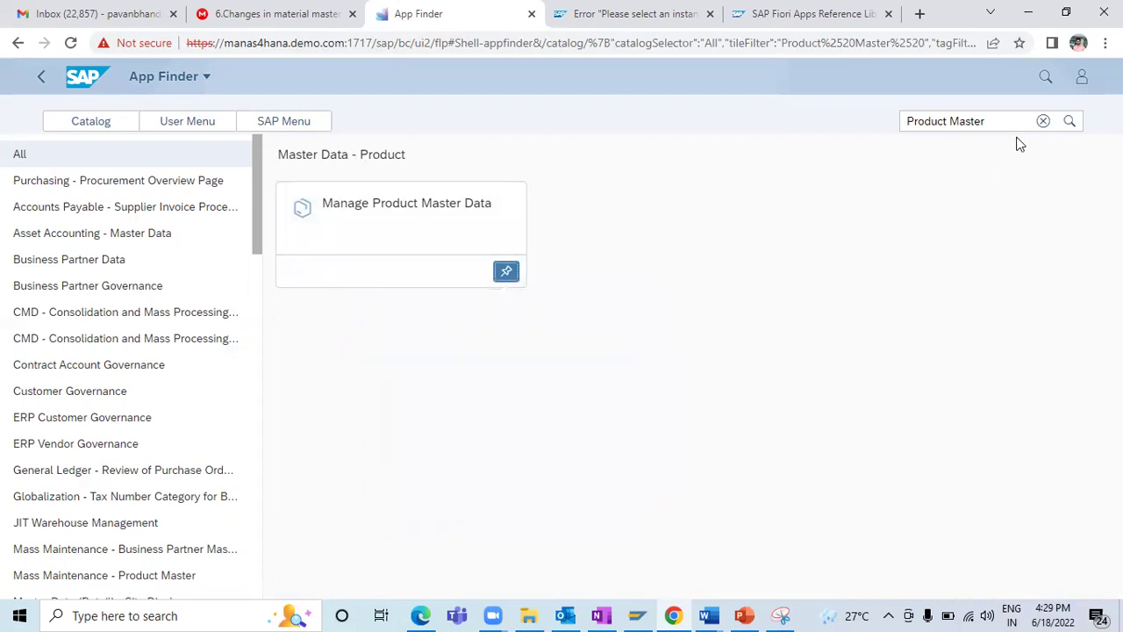
- Enter 'Manage Purchase Requisition' as the next catalog search
{"action": "left_click", "coordinate": [1013, 122]}
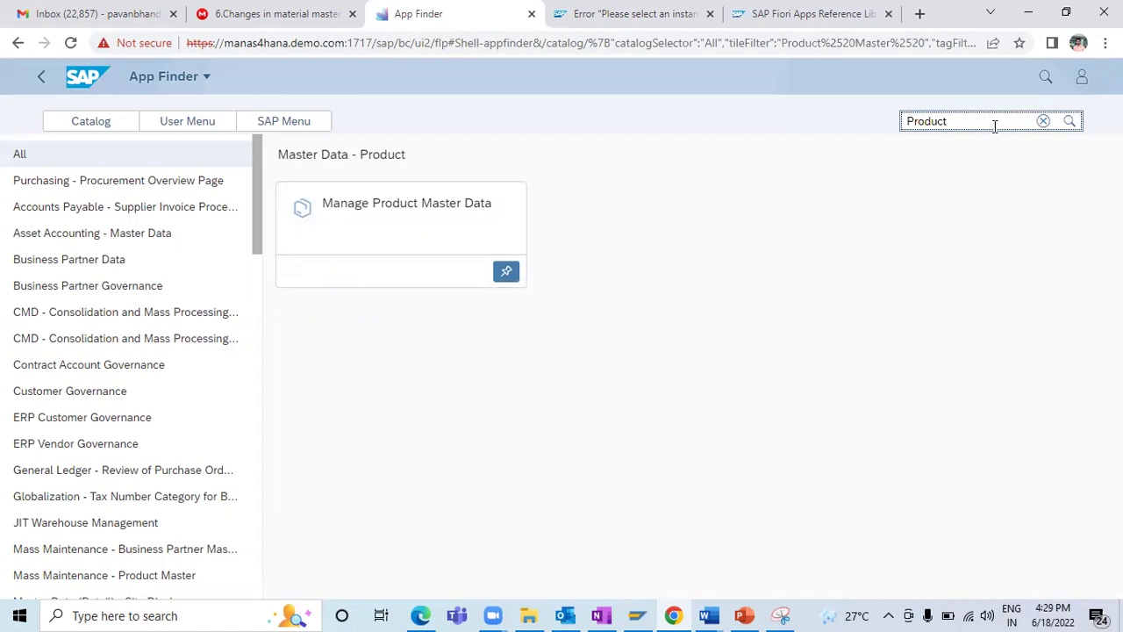
{"action": "key", "text": "BackSpace"}
{"action": "key", "text": "BackSpace"}
{"action": "type", "text": "Manage Purchase Requisition"}
- Pin Manage Purchase Requisitions to the P2P group and clear the search
{"action": "key", "text": "Return"}
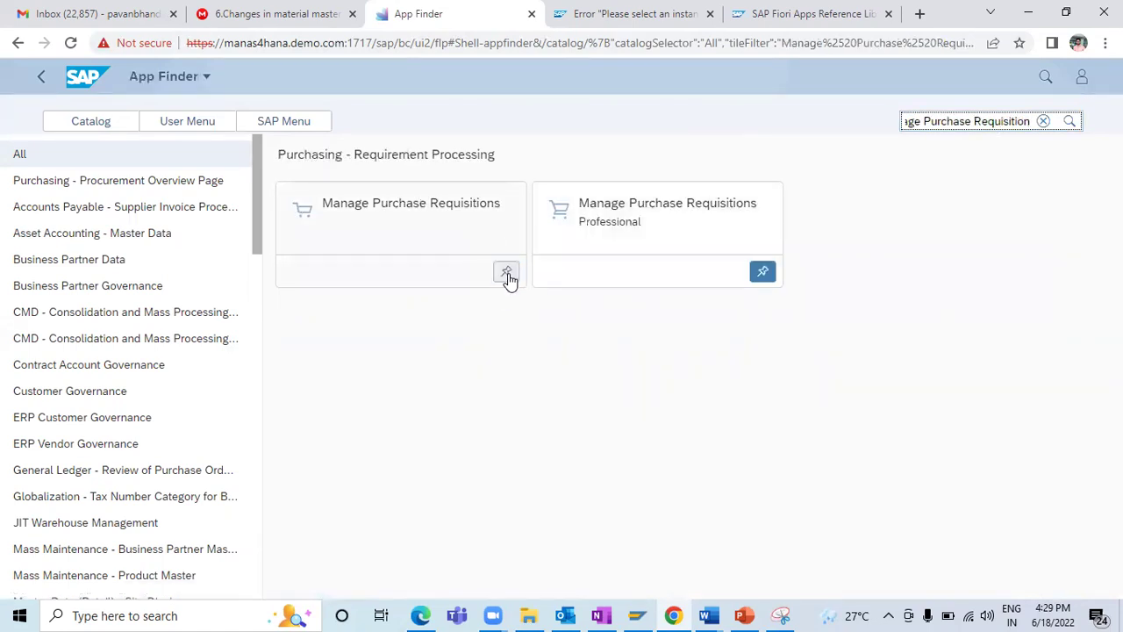
{"action": "left_click", "coordinate": [506, 271]}
{"action": "left_click", "coordinate": [483, 384]}
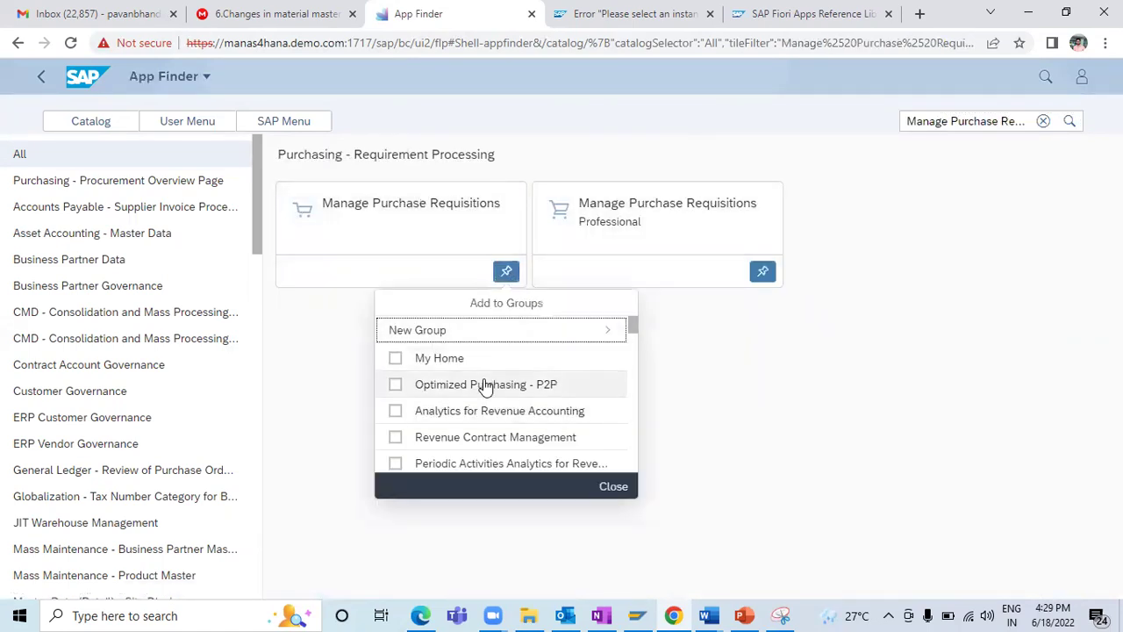
{"action": "left_click", "coordinate": [1043, 125]}
- Find and pin Manage Purchase Orders to the P2P group, then search 'Post Goods Receipt for Purchase Order'
{"action": "type", "text": "Man"}
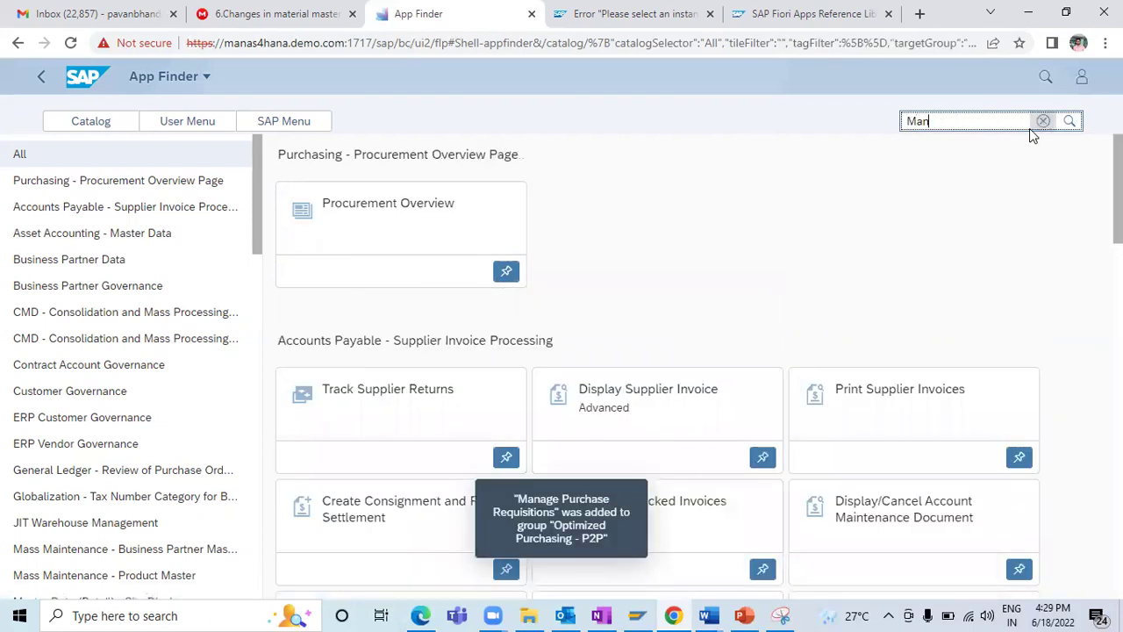
{"action": "type", "text": "age Purchase Order"}
{"action": "key", "text": "Return"}
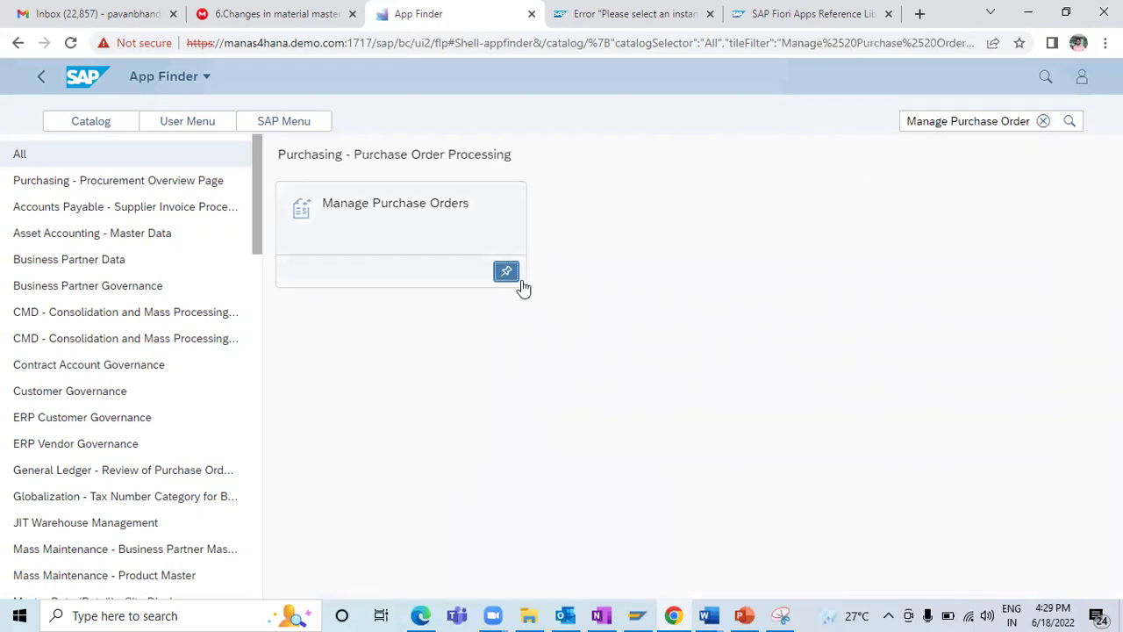
{"action": "left_click", "coordinate": [507, 271]}
{"action": "left_click", "coordinate": [523, 379]}
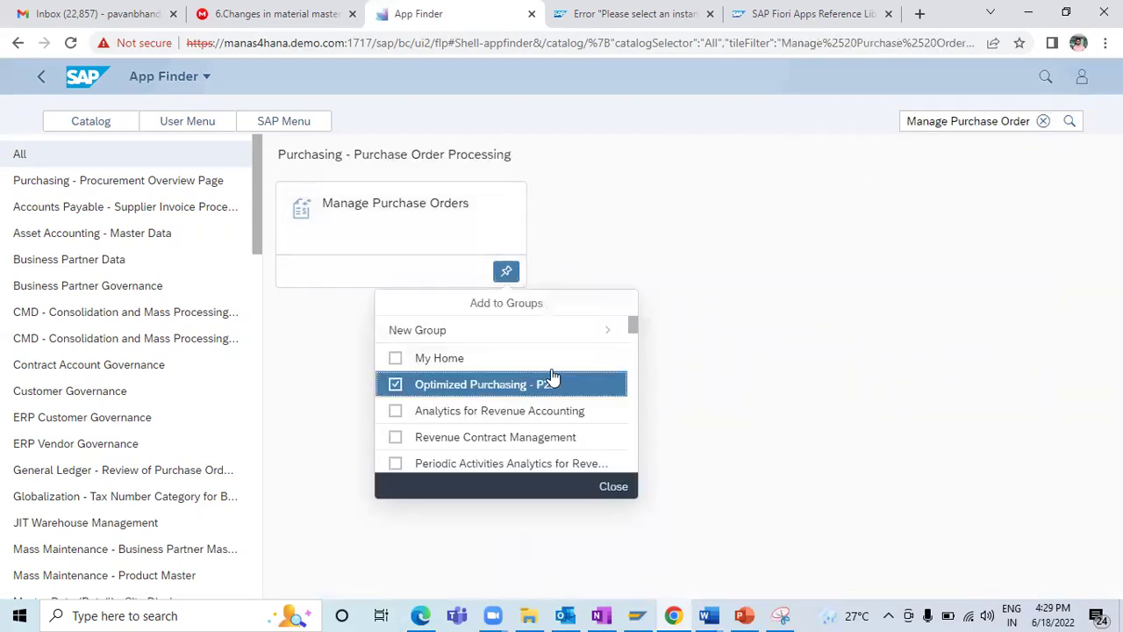
{"action": "left_click", "coordinate": [1044, 121]}
{"action": "type", "text": "Post Goods Re"}
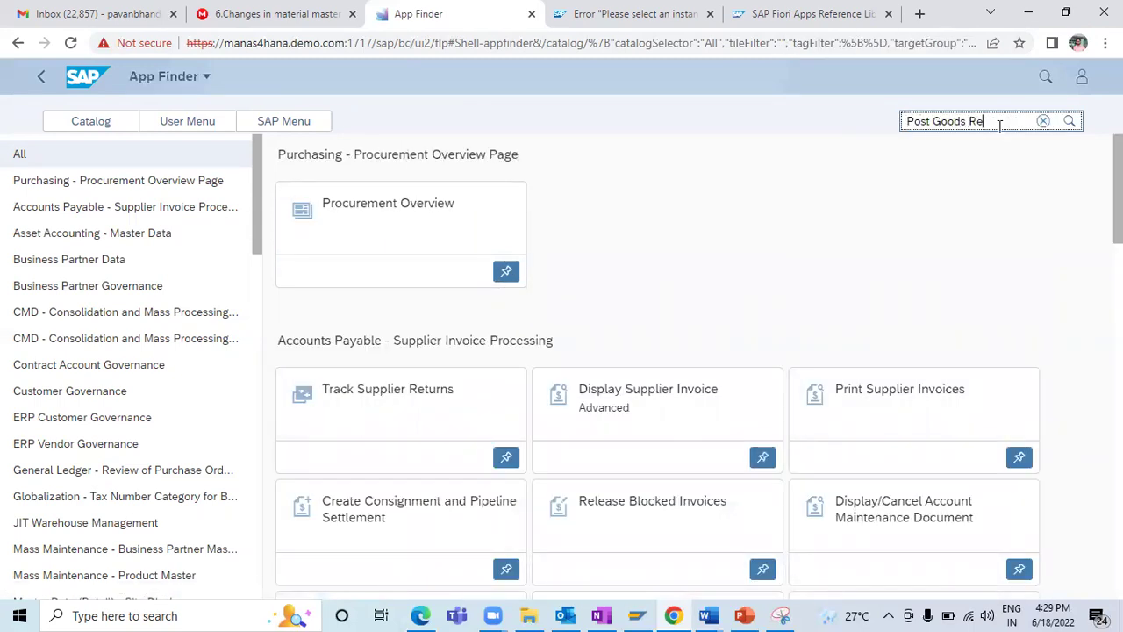
{"action": "type", "text": "ceipt for Purchase Ord"}
{"action": "type", "text": "er"}
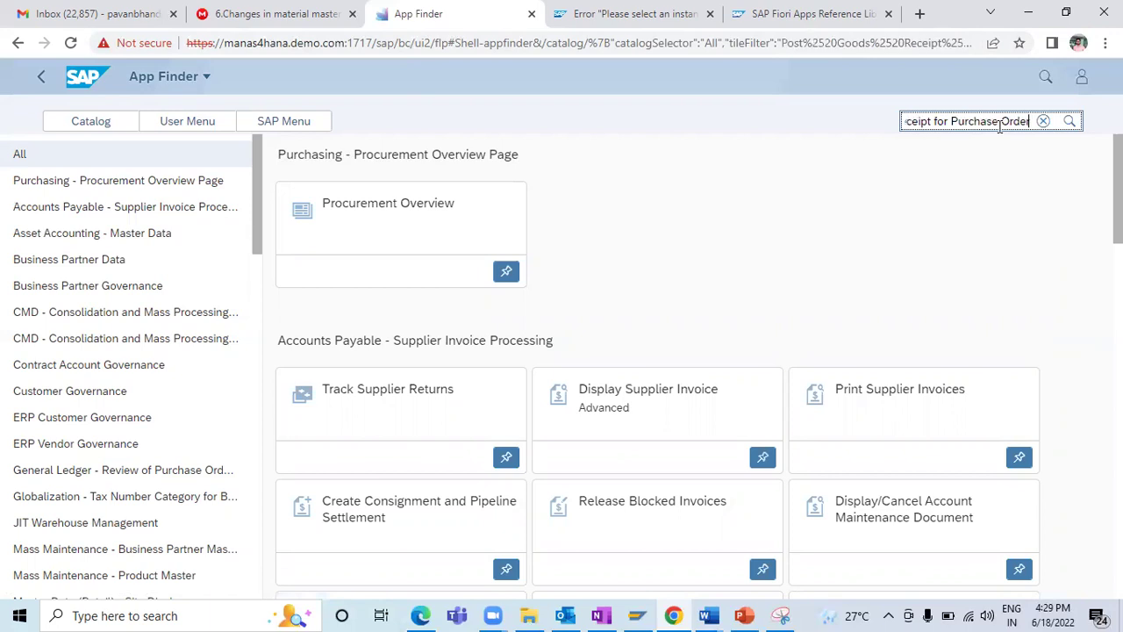
- Pin Post Goods Receipt for Purchase Order to the P2P group, then search for Create Supplier Invoice
{"action": "left_click", "coordinate": [508, 273]}
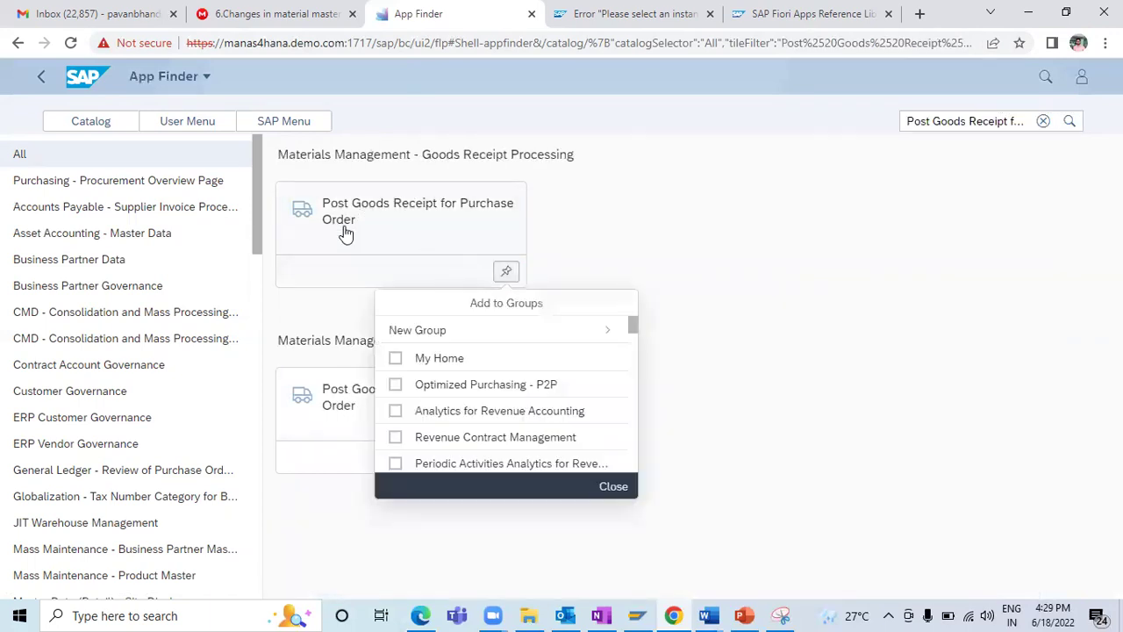
{"action": "left_click", "coordinate": [396, 384]}
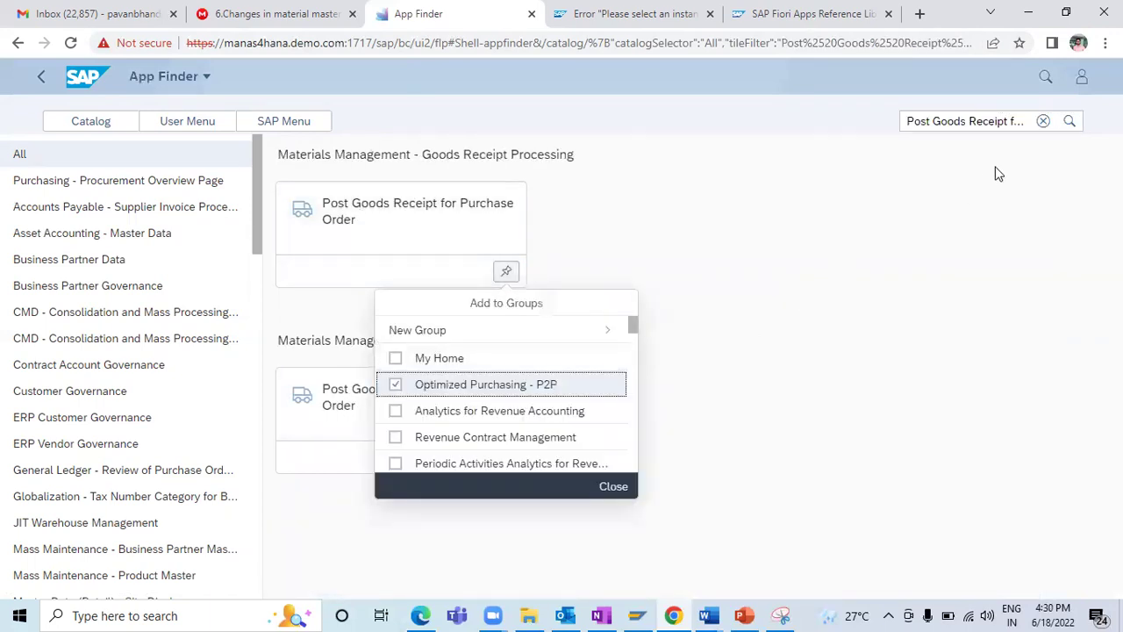
{"action": "left_click", "coordinate": [1044, 121]}
{"action": "type", "text": "ce"}
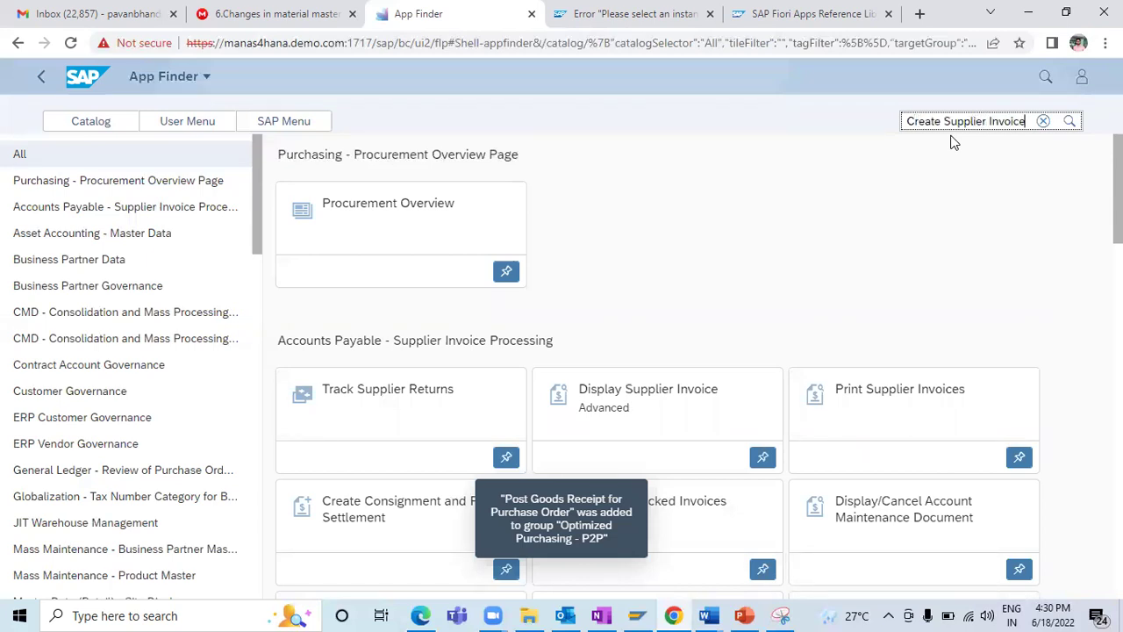
{"action": "key", "text": "Return"}
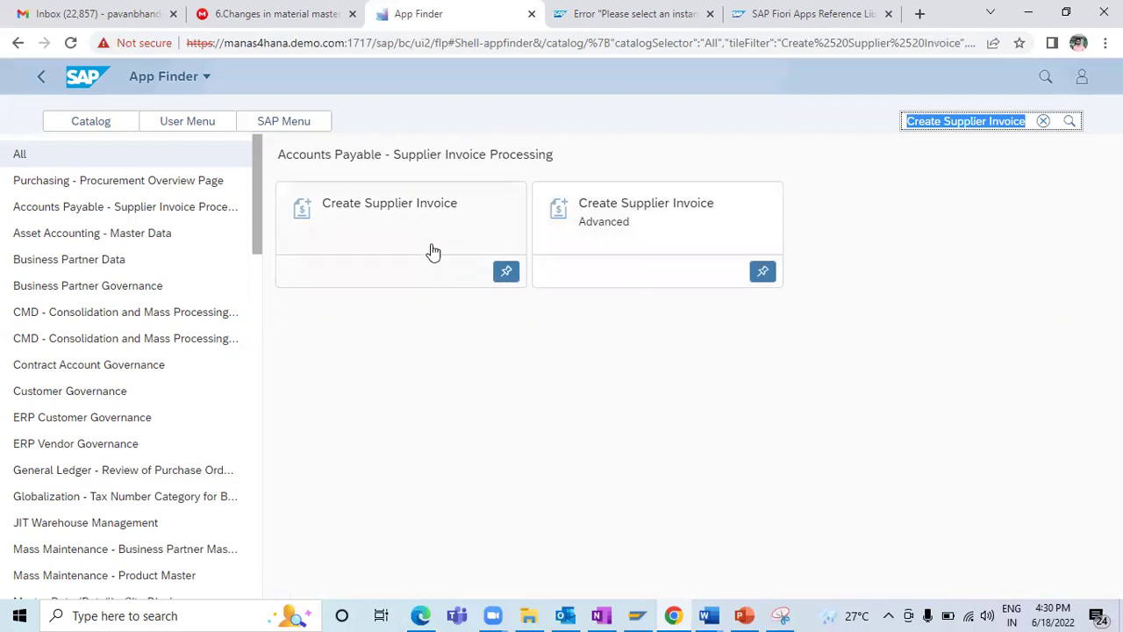
- Pin Create Supplier Invoice to the Optimized Purchasing - P2P group
{"action": "left_click", "coordinate": [507, 272]}
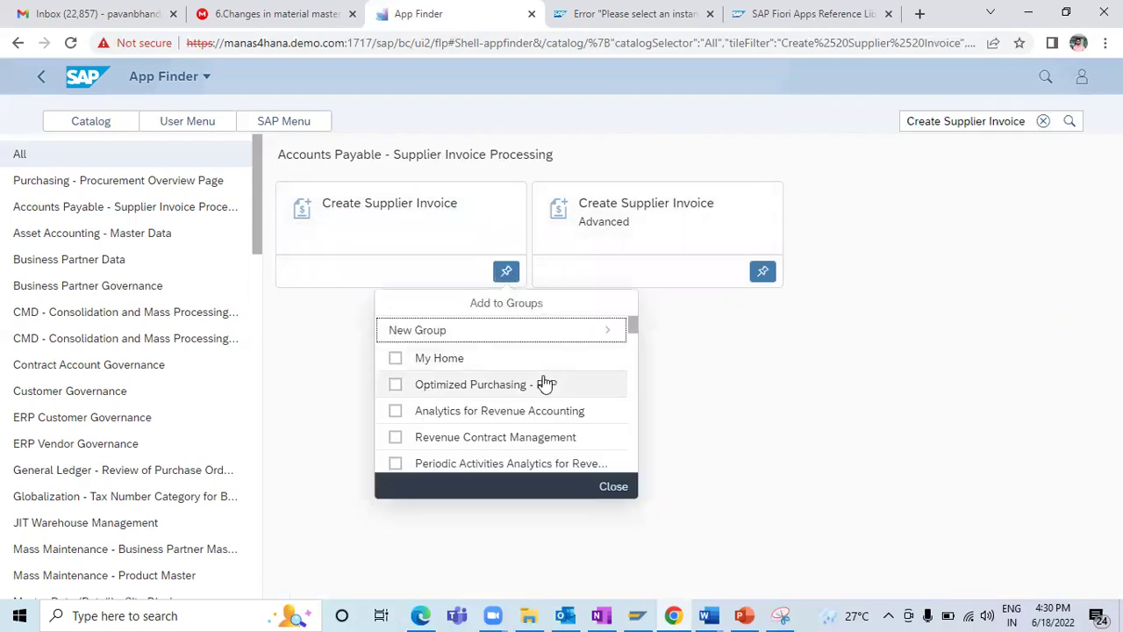
{"action": "left_click", "coordinate": [509, 388]}
{"action": "left_click", "coordinate": [701, 392]}
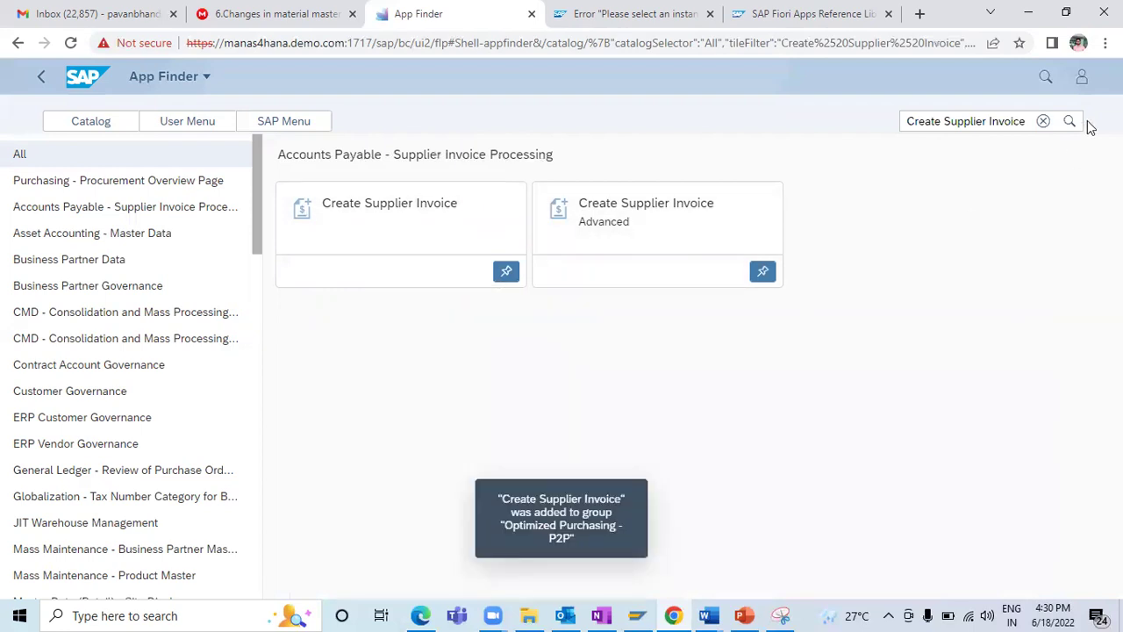
- Search 'MIRO' and 'Create Supplier Supplier', then verify Create Supplier Invoice's group assignment
{"action": "left_click", "coordinate": [1044, 121]}
{"action": "type", "text": "MI"}
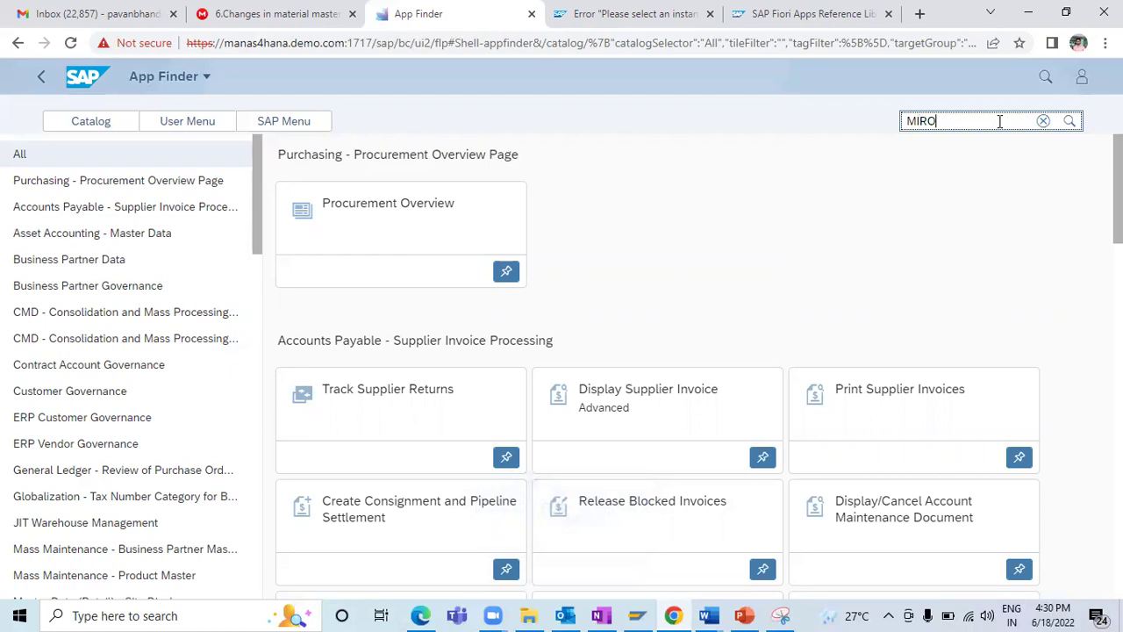
{"action": "type", "text": "RO"}
{"action": "key", "text": "Return"}
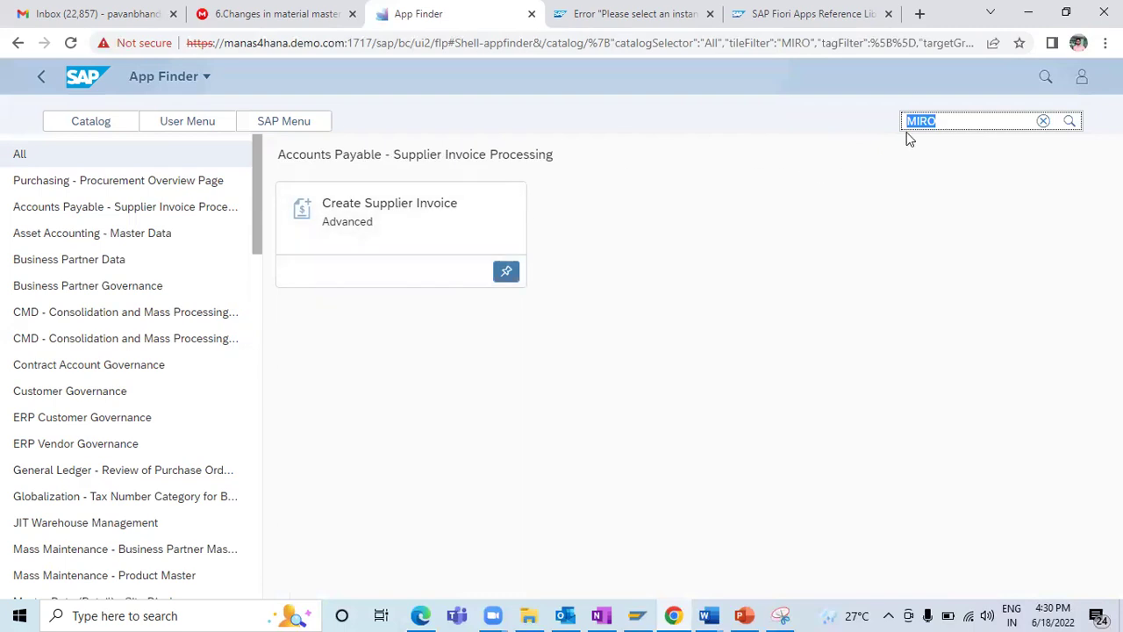
{"action": "type", "text": "Create Supplier Supplier"}
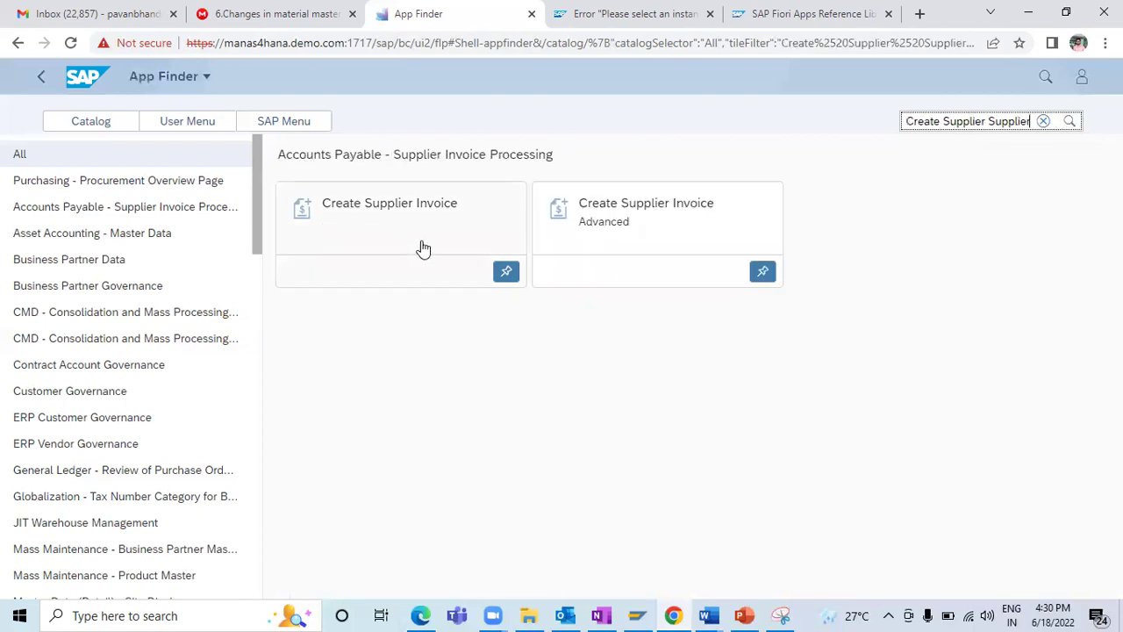
{"action": "left_click", "coordinate": [507, 275]}
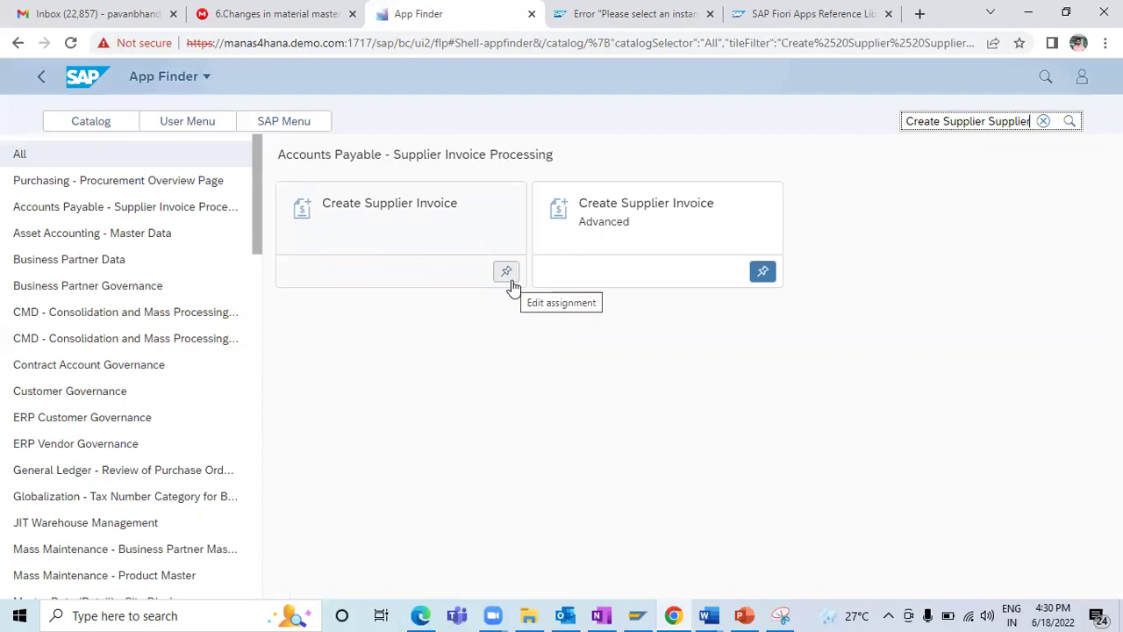
{"action": "left_click", "coordinate": [506, 272]}
{"action": "left_click", "coordinate": [421, 388]}
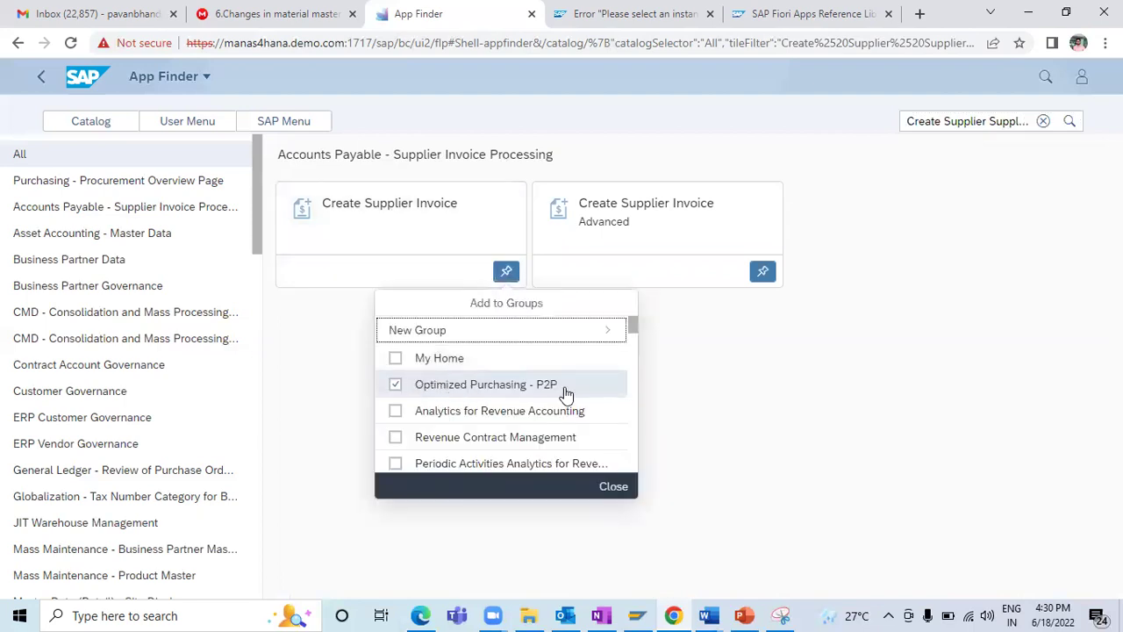
{"action": "left_click", "coordinate": [609, 491]}
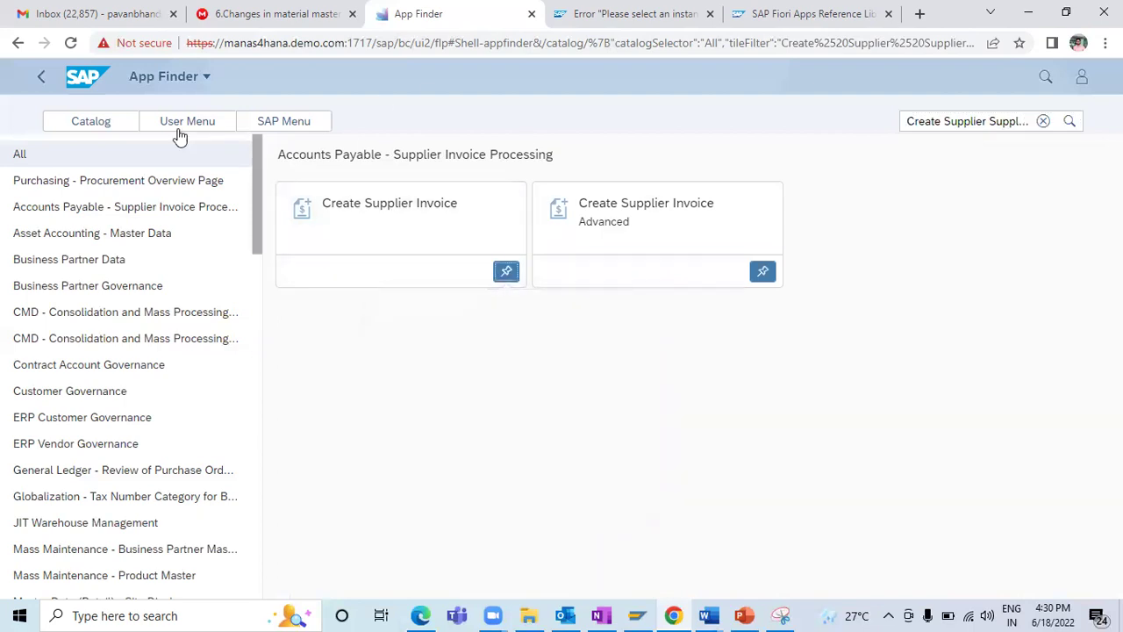
- Go back to the launchpad home and review the six tiles in Optimized Purchasing - P2P
{"action": "left_click", "coordinate": [88, 76]}
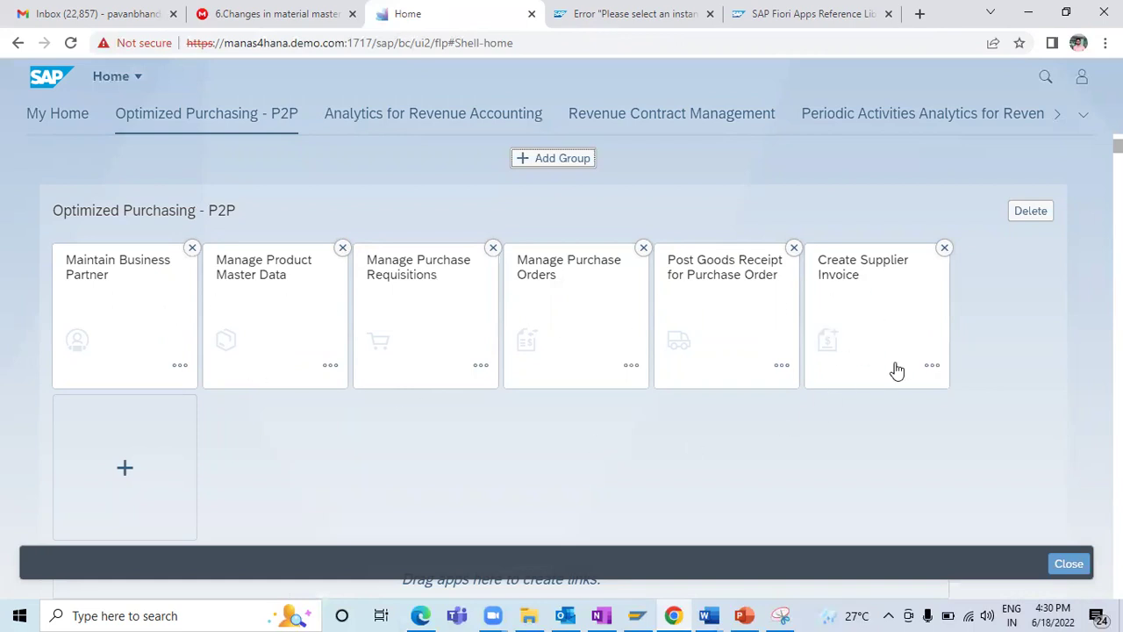
{"action": "scroll", "coordinate": [158, 414], "scroll_direction": "down", "scroll_amount": 1}
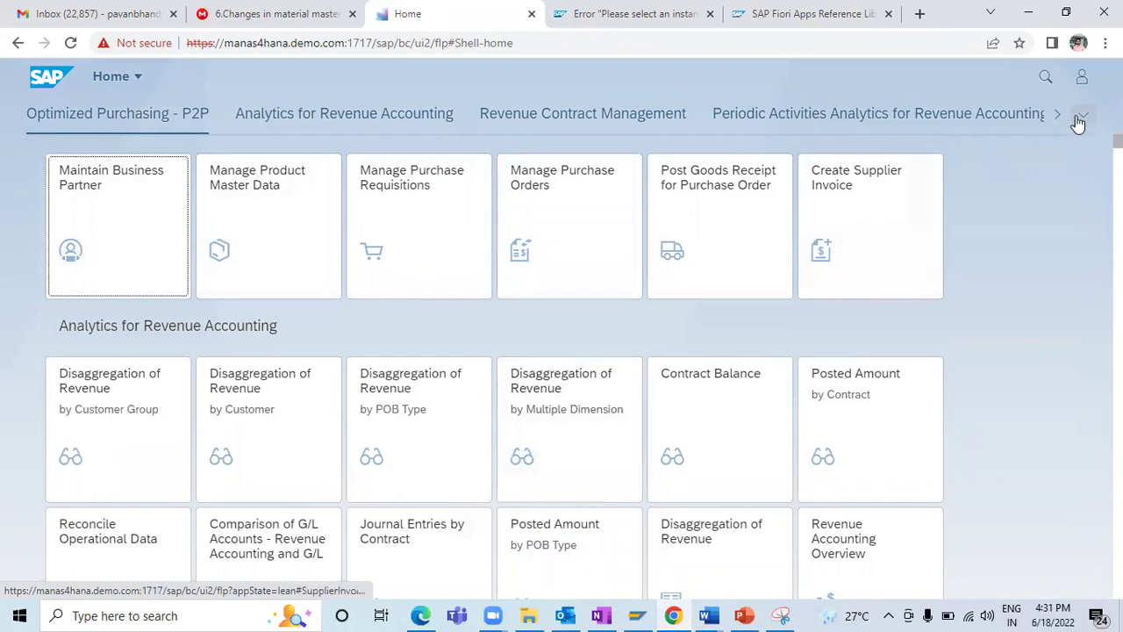
{"action": "left_click", "coordinate": [1082, 76]}
{"action": "left_click", "coordinate": [989, 272]}
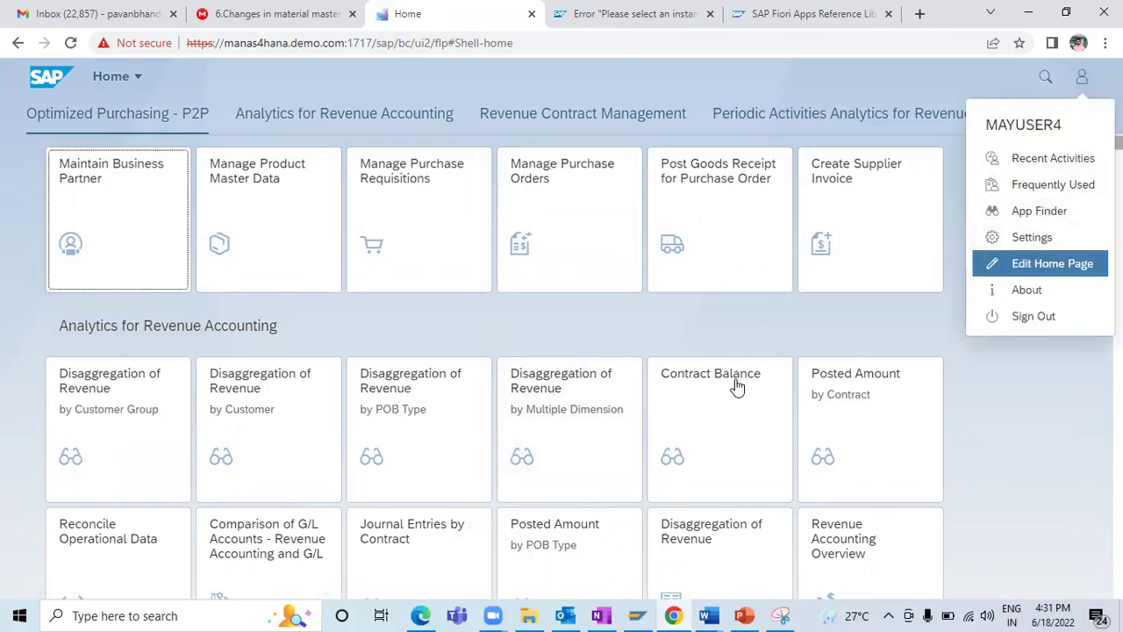
- In home page edit mode, remove the Manage Purchase Requisitions tile from Optimized Purchasing - P2P
{"action": "left_click", "coordinate": [1058, 266]}
{"action": "scroll", "coordinate": [404, 360], "scroll_direction": "down", "scroll_amount": 2}
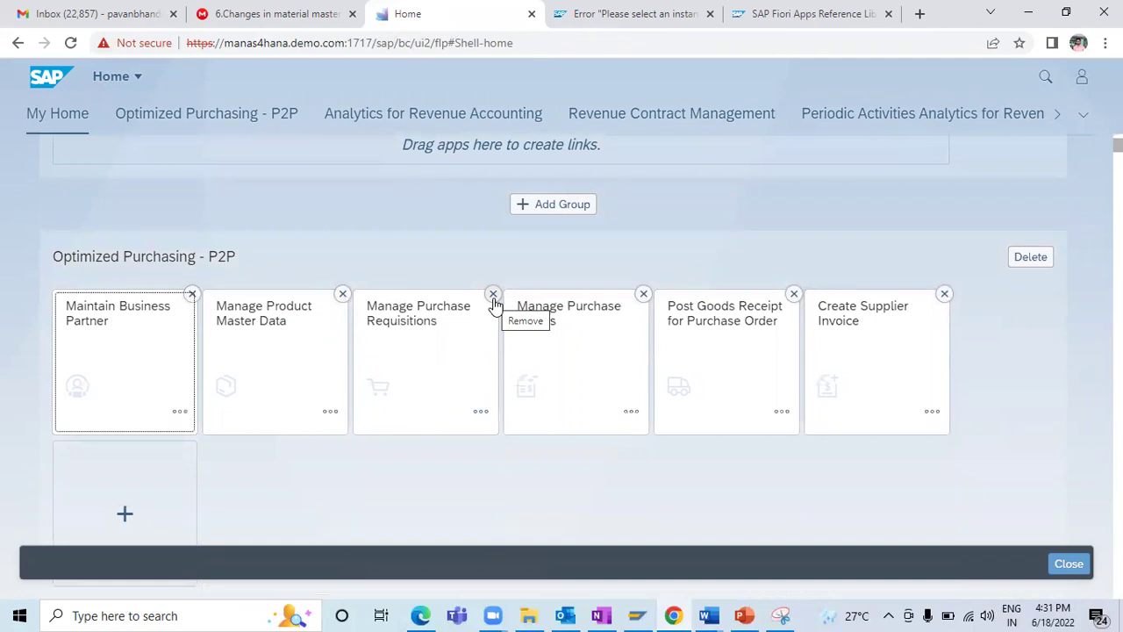
{"action": "left_click", "coordinate": [493, 295]}
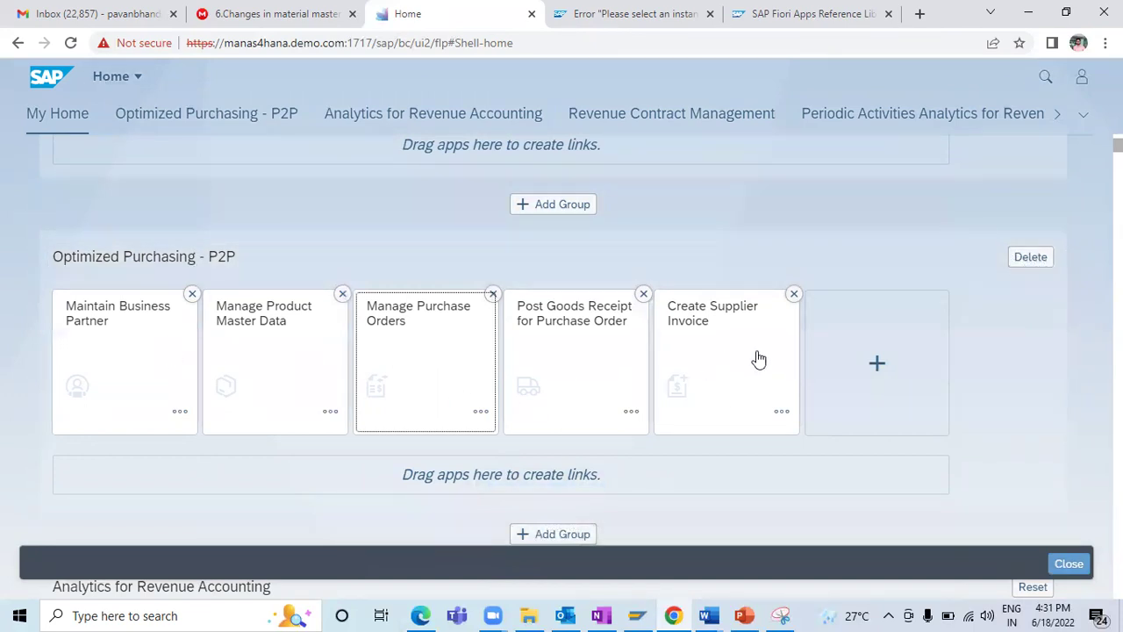
{"action": "scroll", "coordinate": [486, 356], "scroll_direction": "down", "scroll_amount": 2}
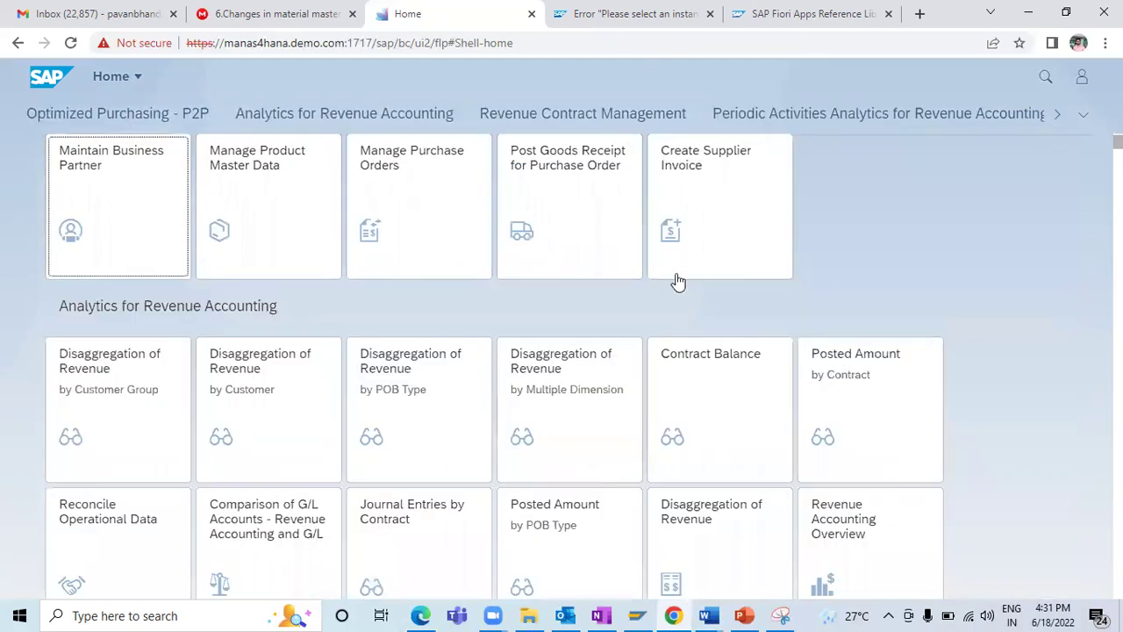
{"action": "left_click", "coordinate": [744, 614]}
- Highlight each role ID in the Required Fiori Roles table, then return to the title slide
{"action": "left_click_drag", "start_coordinate": [314, 330], "coordinate": [719, 437]}
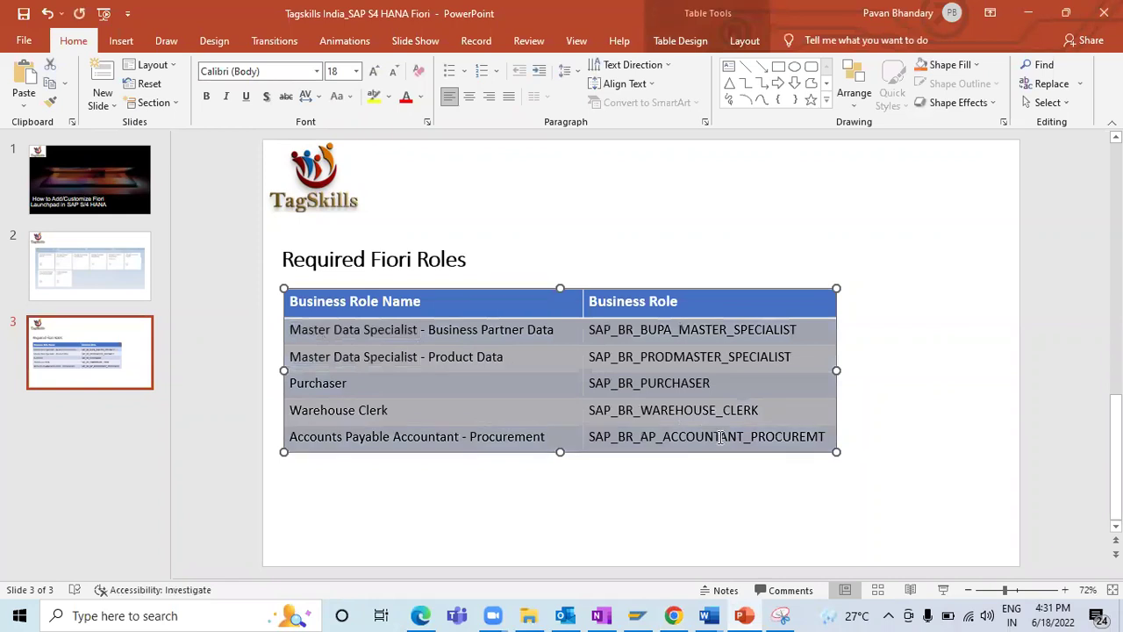
{"action": "left_click", "coordinate": [693, 410]}
{"action": "left_click_drag", "start_coordinate": [798, 329], "coordinate": [588, 330]}
{"action": "left_click_drag", "start_coordinate": [793, 357], "coordinate": [632, 357]}
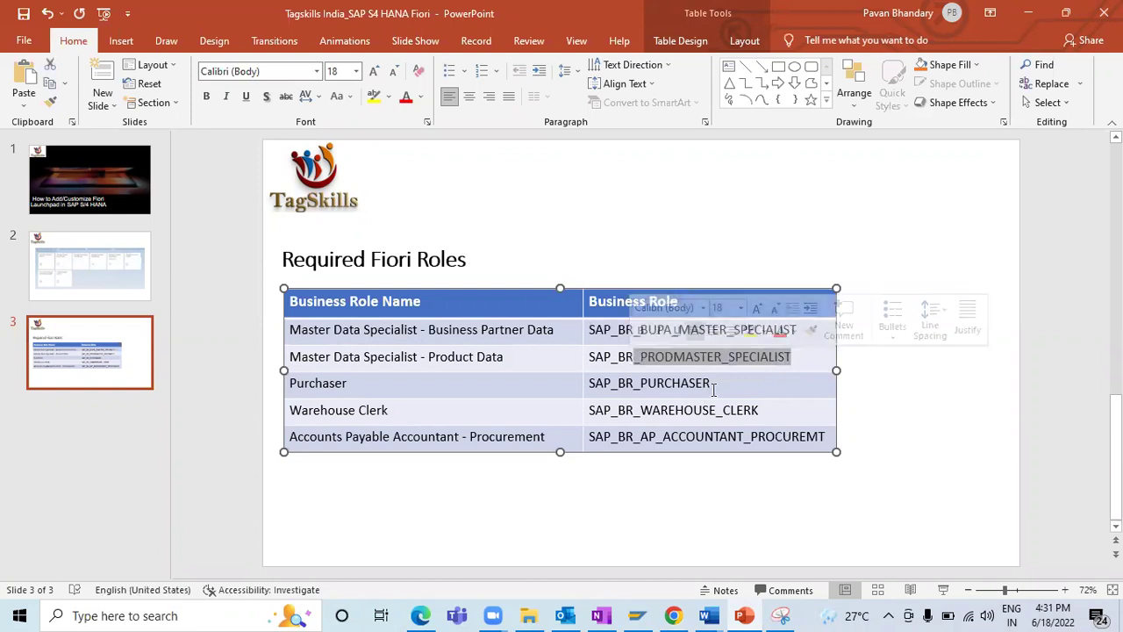
{"action": "left_click_drag", "start_coordinate": [711, 383], "coordinate": [600, 384]}
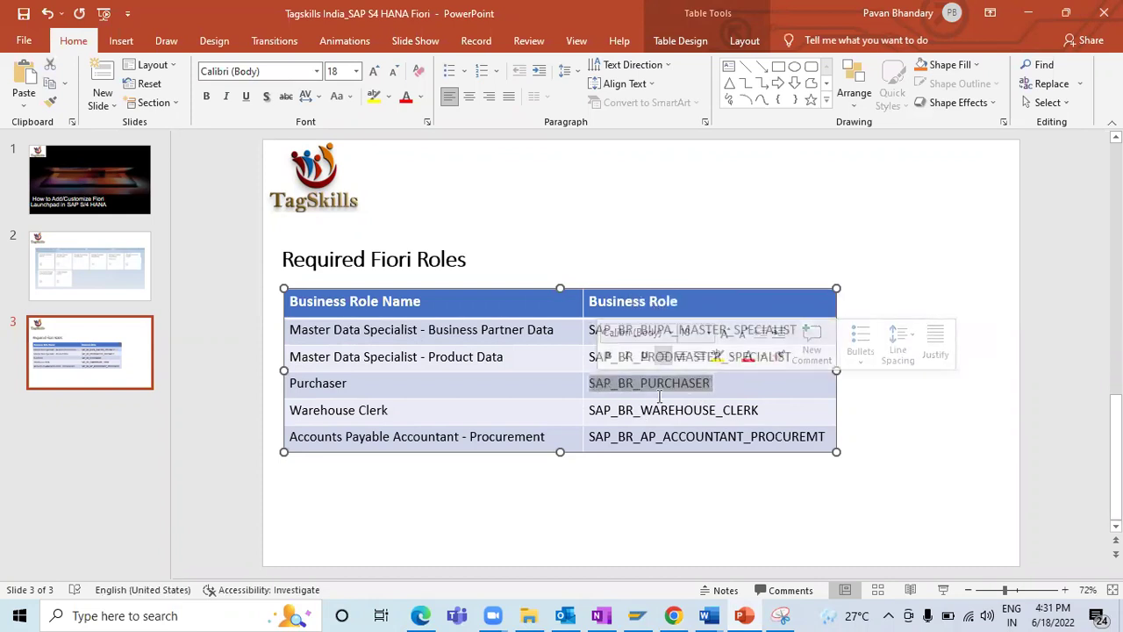
{"action": "left_click", "coordinate": [721, 388]}
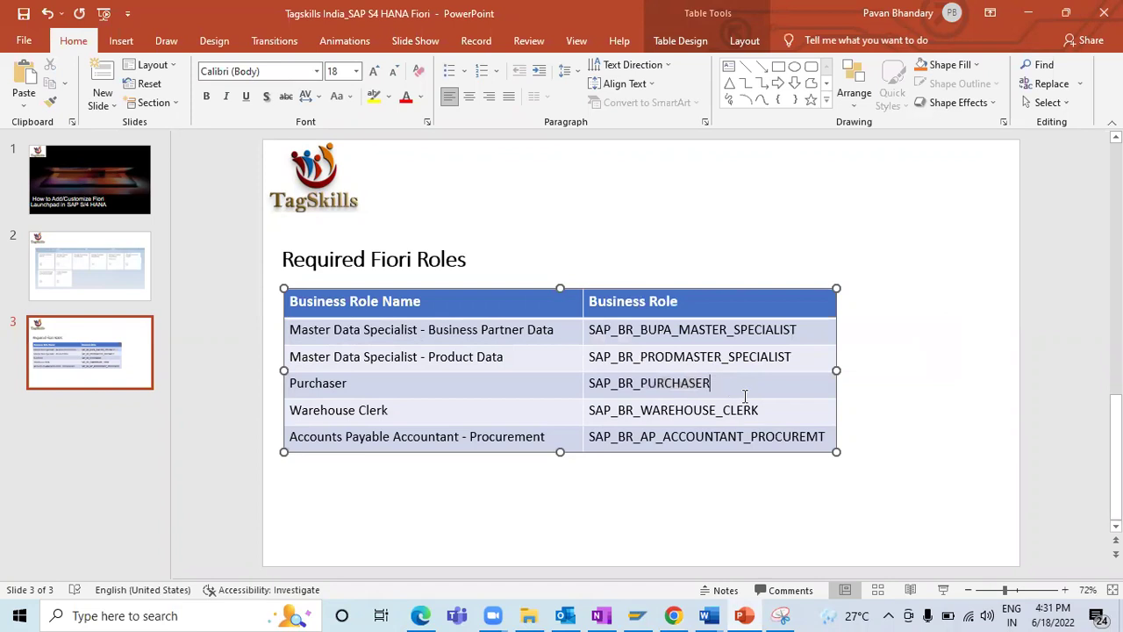
{"action": "left_click_drag", "start_coordinate": [776, 410], "coordinate": [618, 412]}
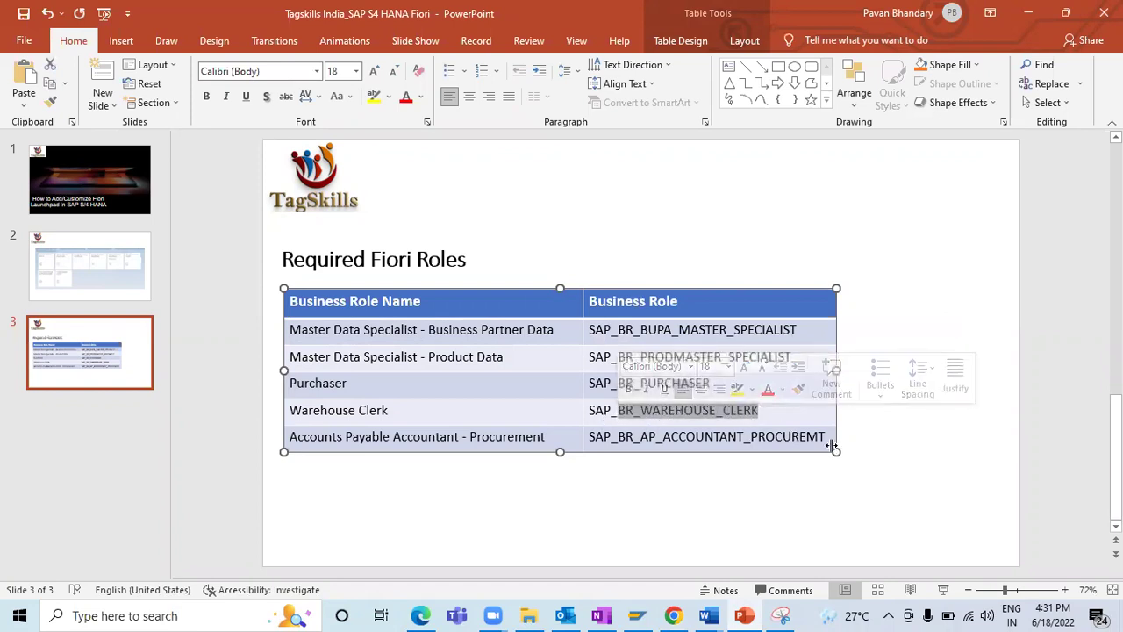
{"action": "left_click_drag", "start_coordinate": [825, 437], "coordinate": [609, 436]}
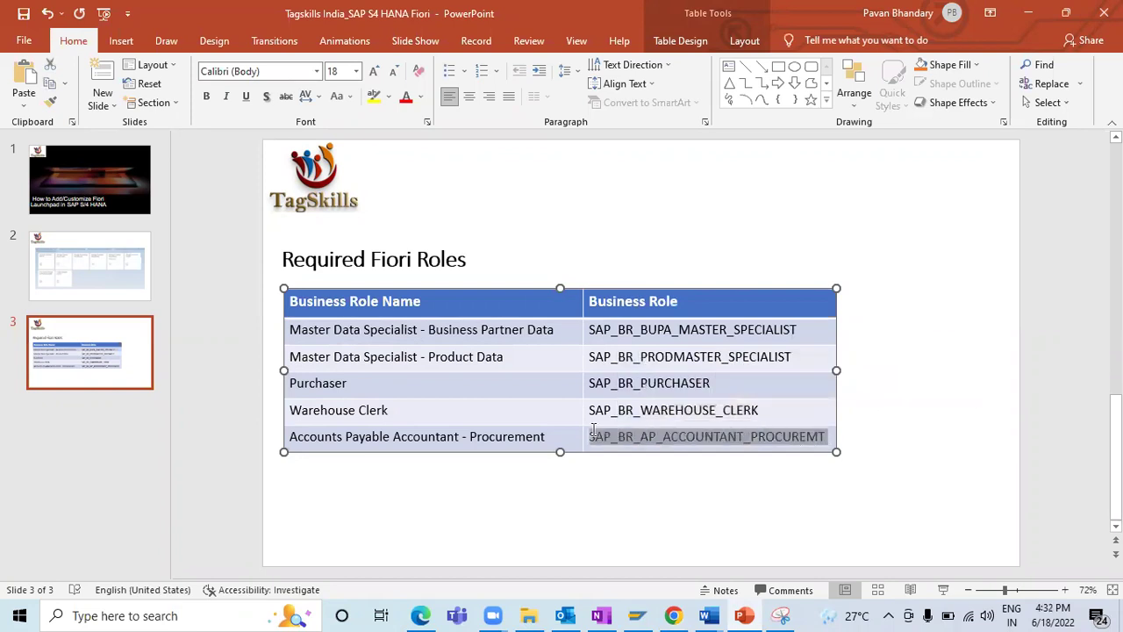
{"action": "left_click", "coordinate": [90, 254]}
{"action": "left_click", "coordinate": [96, 189]}
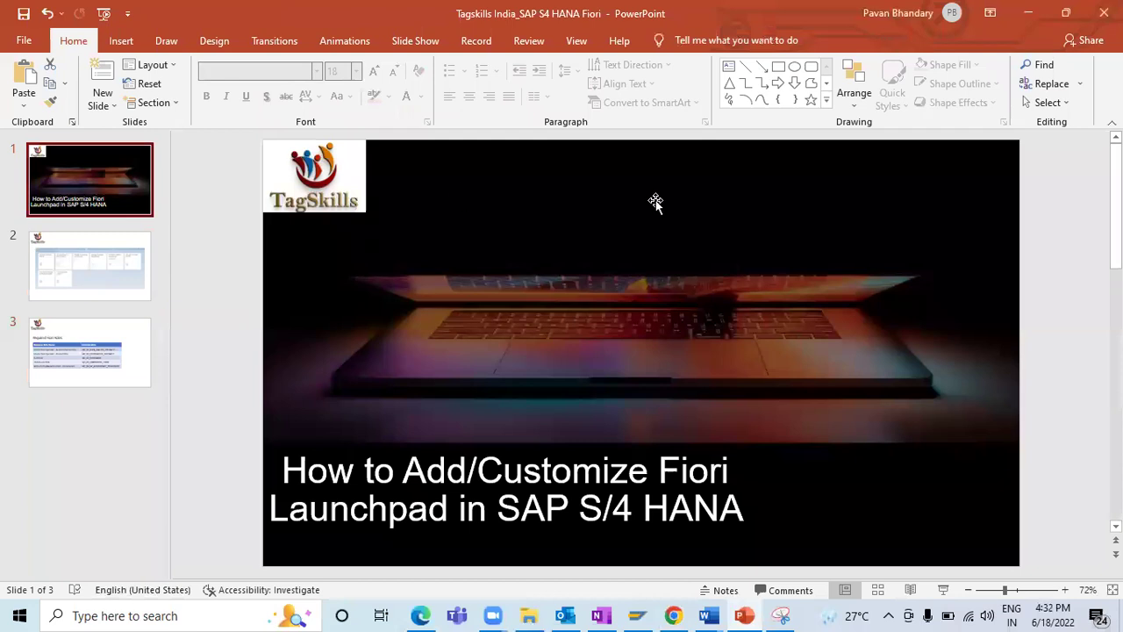